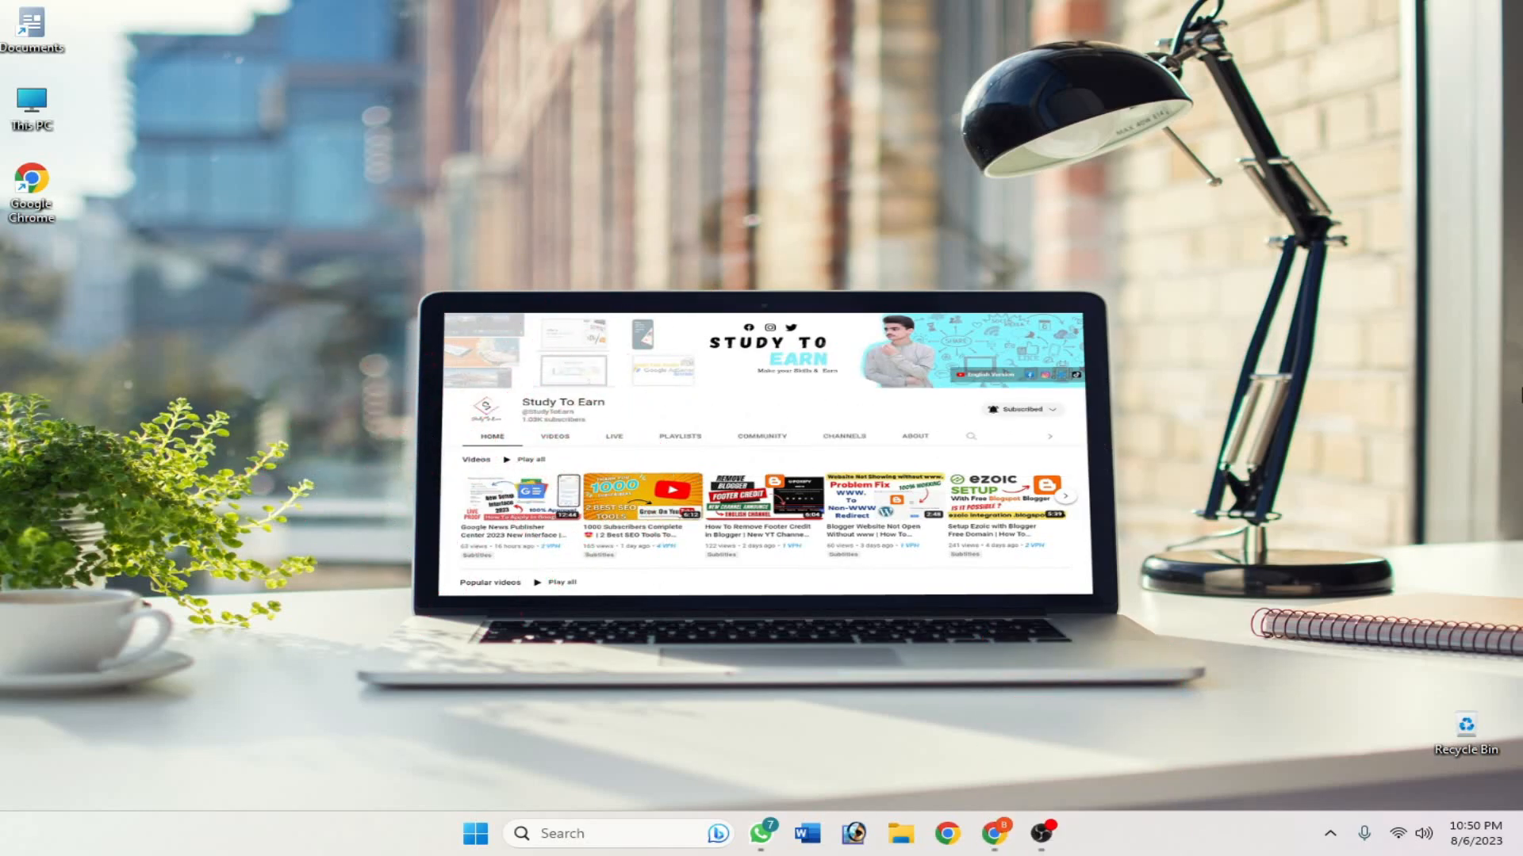
Switch to the Chrome window and look over the Learn Blog Tips post list in Blogger and the live blog's homepage.
{"action": "left_click", "coordinate": [993, 834]}
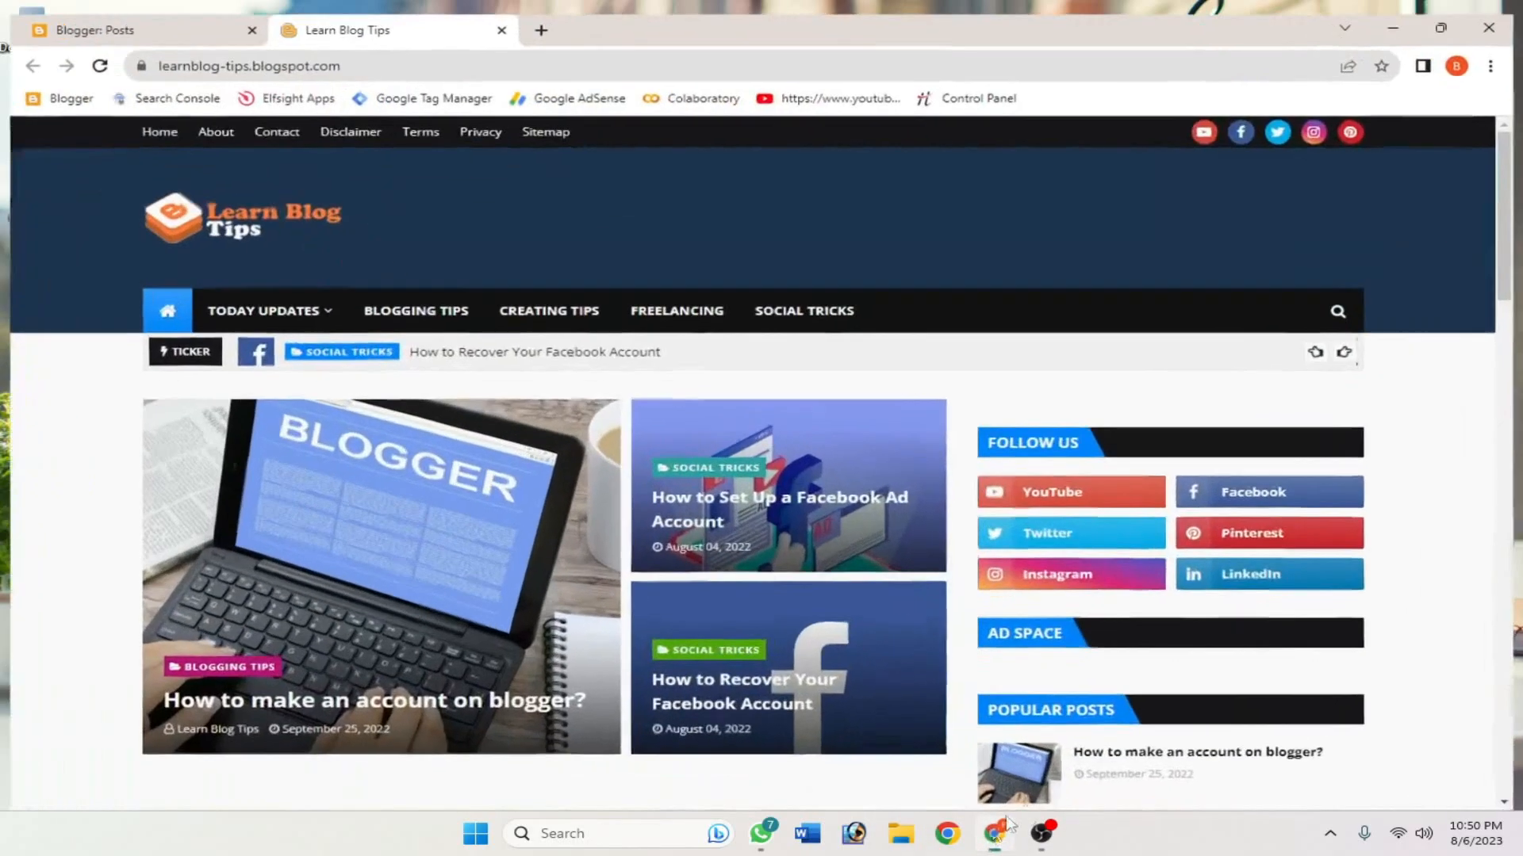
{"action": "left_click", "coordinate": [151, 16]}
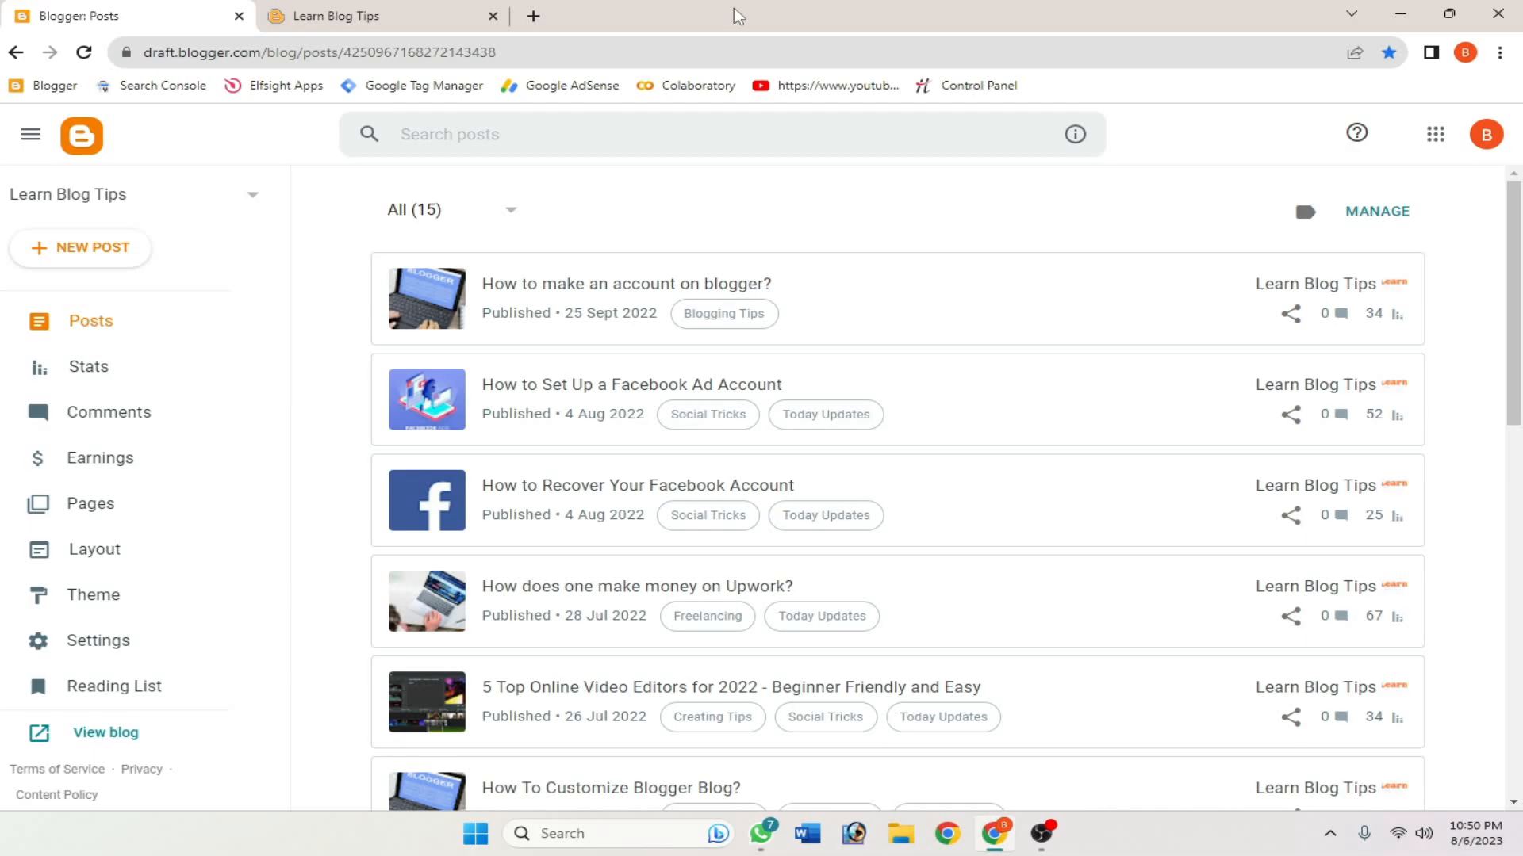
{"action": "scroll", "coordinate": [803, 561], "scroll_direction": "down", "scroll_amount": 6}
{"action": "scroll", "coordinate": [802, 587], "scroll_direction": "down", "scroll_amount": 4}
{"action": "scroll", "coordinate": [793, 555], "scroll_direction": "up", "scroll_amount": 10}
{"action": "left_click", "coordinate": [341, 14]}
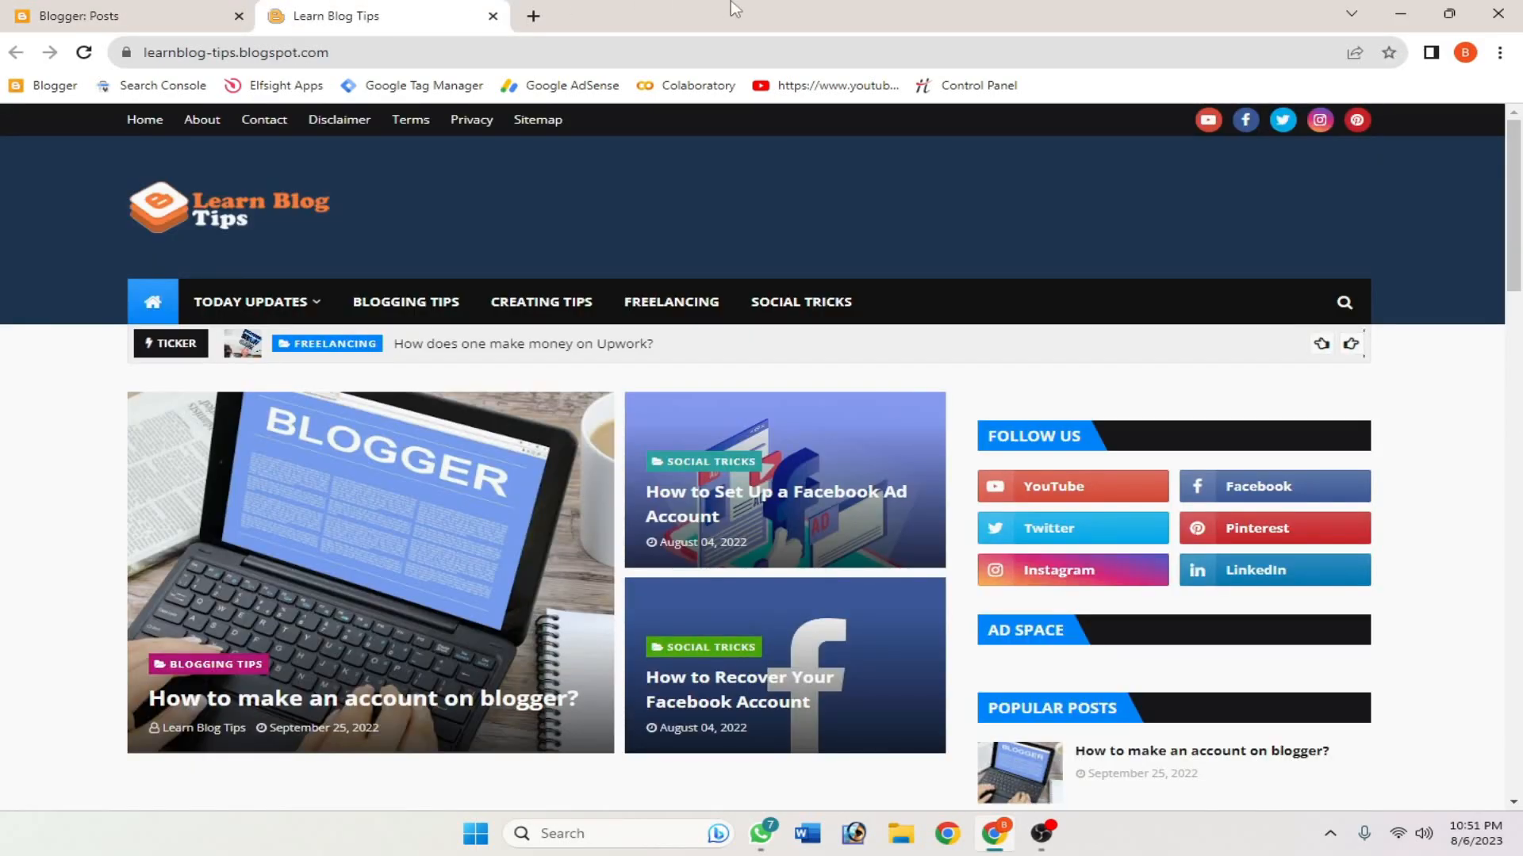
Search Google for "bing webmaster tool" in a new tab and open the Bing Webmaster Tools result.
{"action": "left_click", "coordinate": [533, 16]}
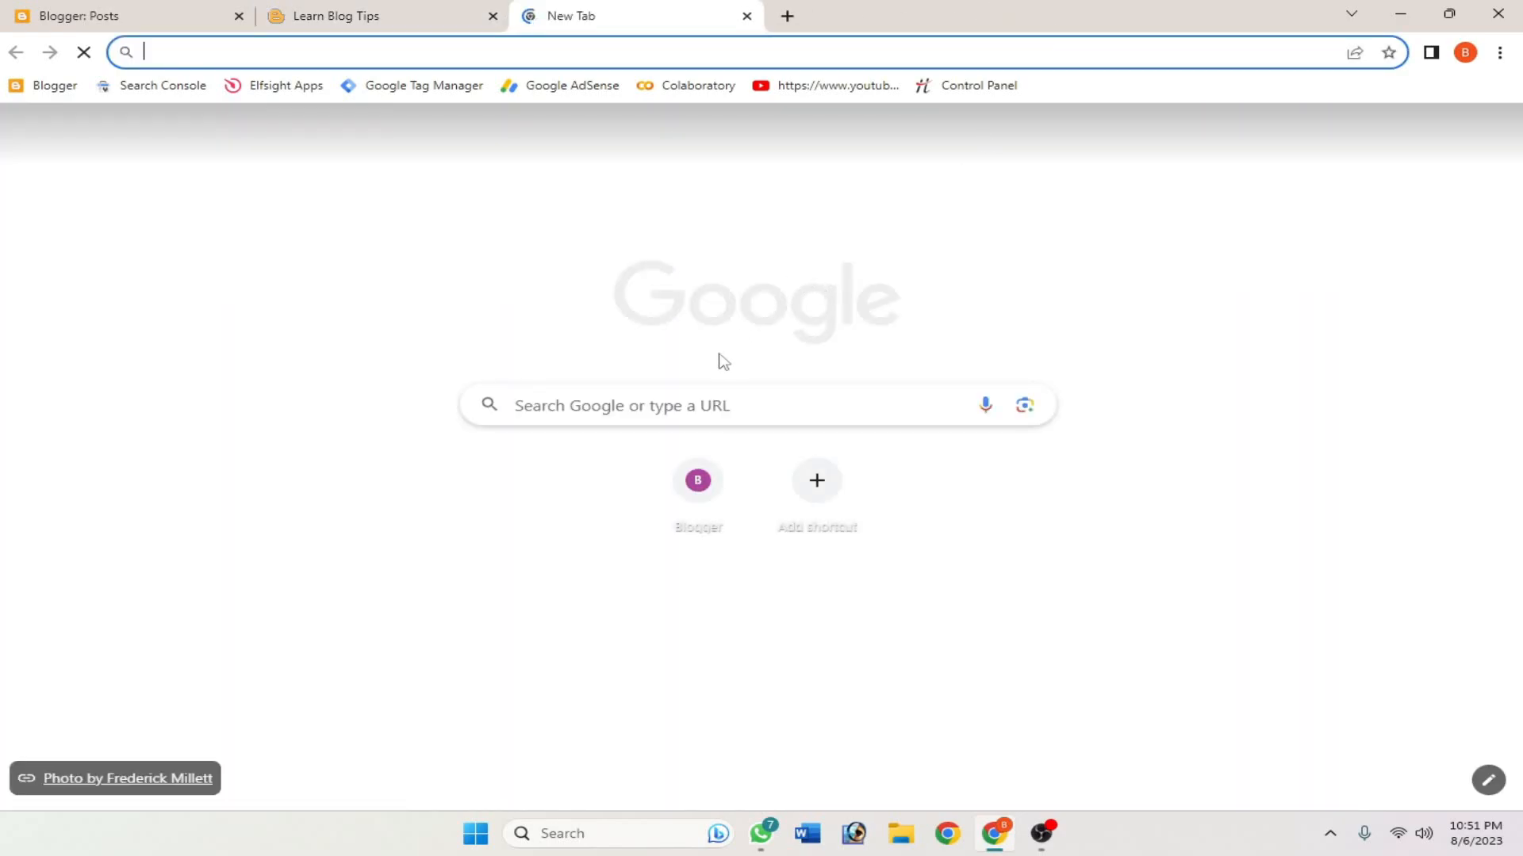
{"action": "left_click", "coordinate": [688, 405]}
{"action": "type", "text": "bing webmaster tool"}
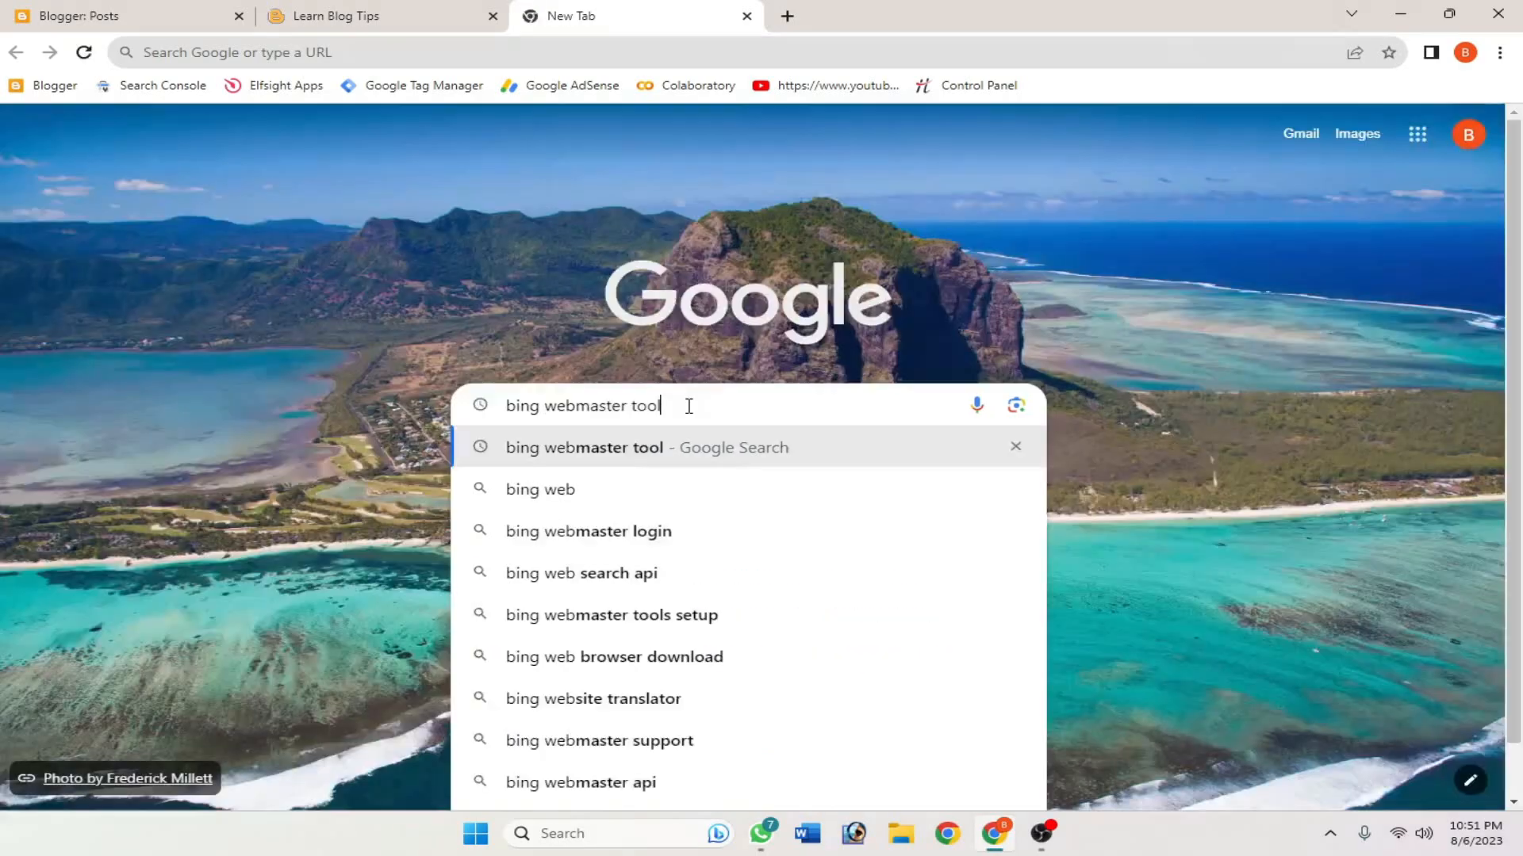
{"action": "left_click_drag", "start_coordinate": [687, 407], "coordinate": [494, 407]}
{"action": "left_click", "coordinate": [730, 409]}
{"action": "key", "text": "Return"}
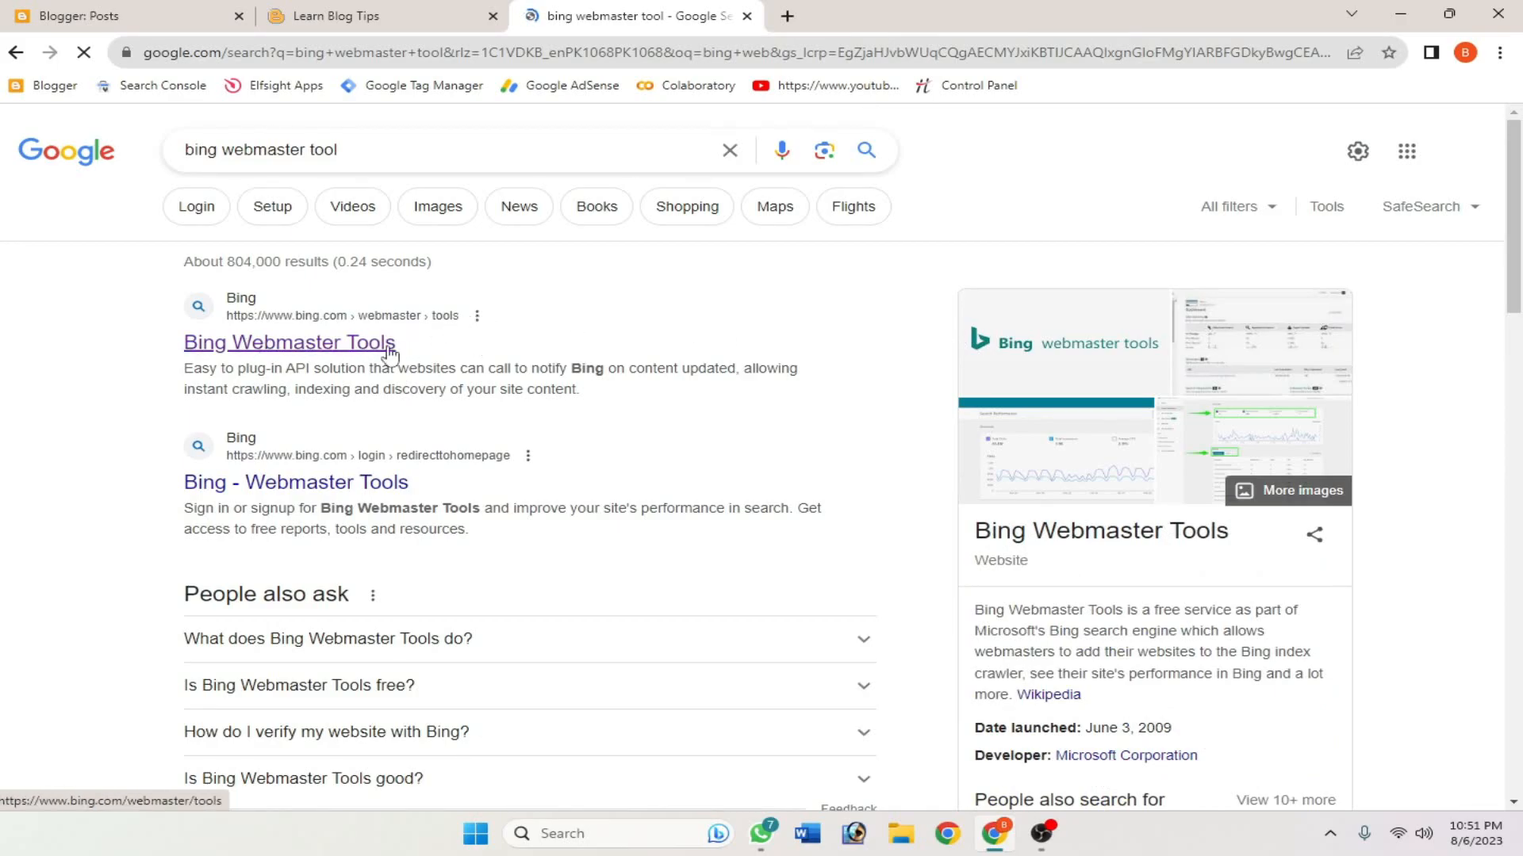
{"action": "left_click", "coordinate": [303, 349]}
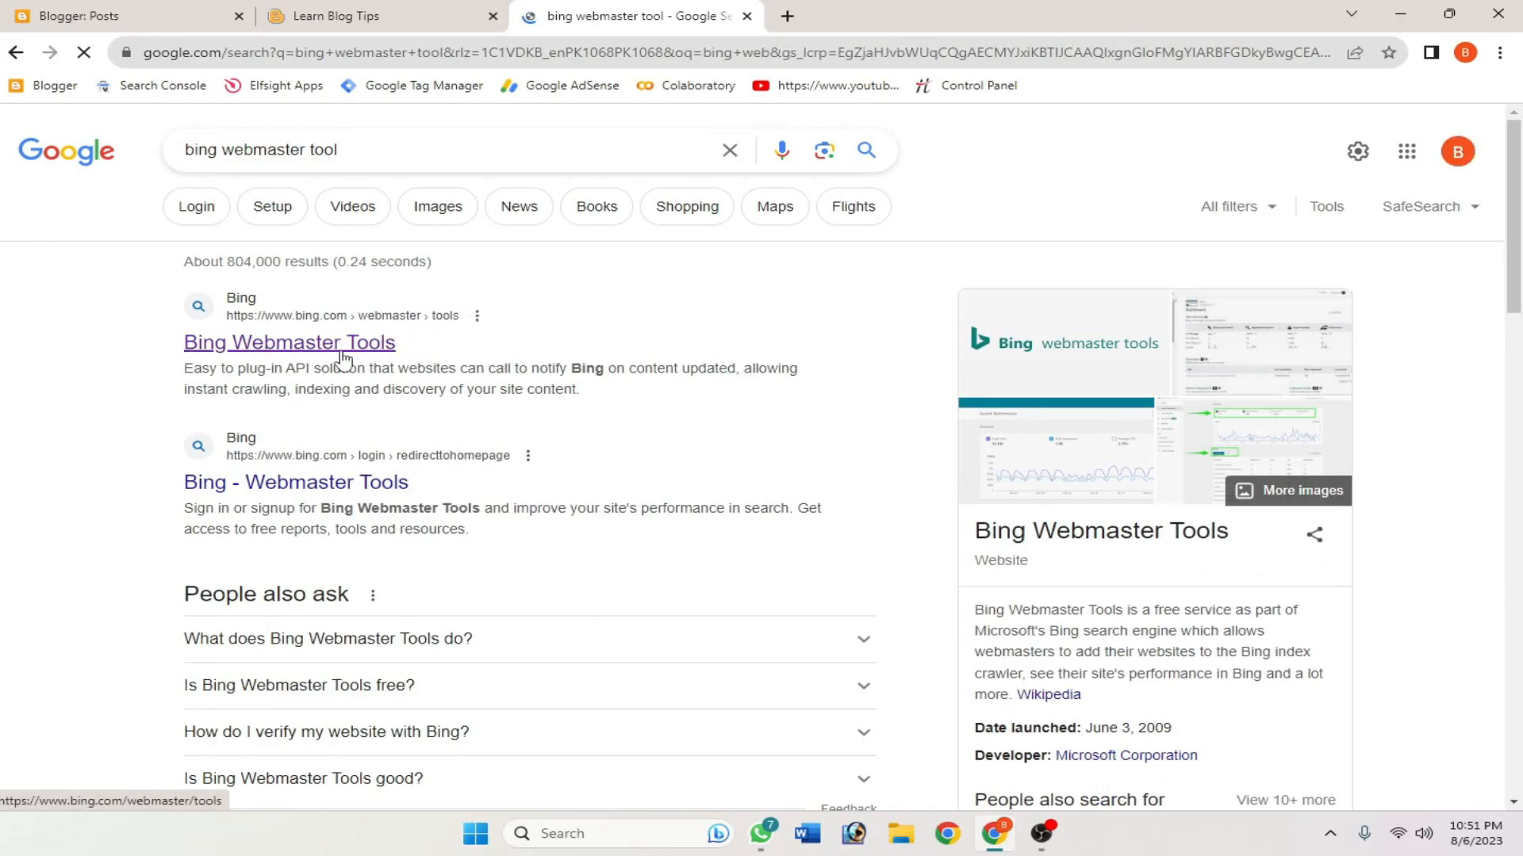
Get started with Bing Webmaster Tools by signing in with the existing Google account.
{"action": "scroll", "coordinate": [744, 356], "scroll_direction": "down", "scroll_amount": 15}
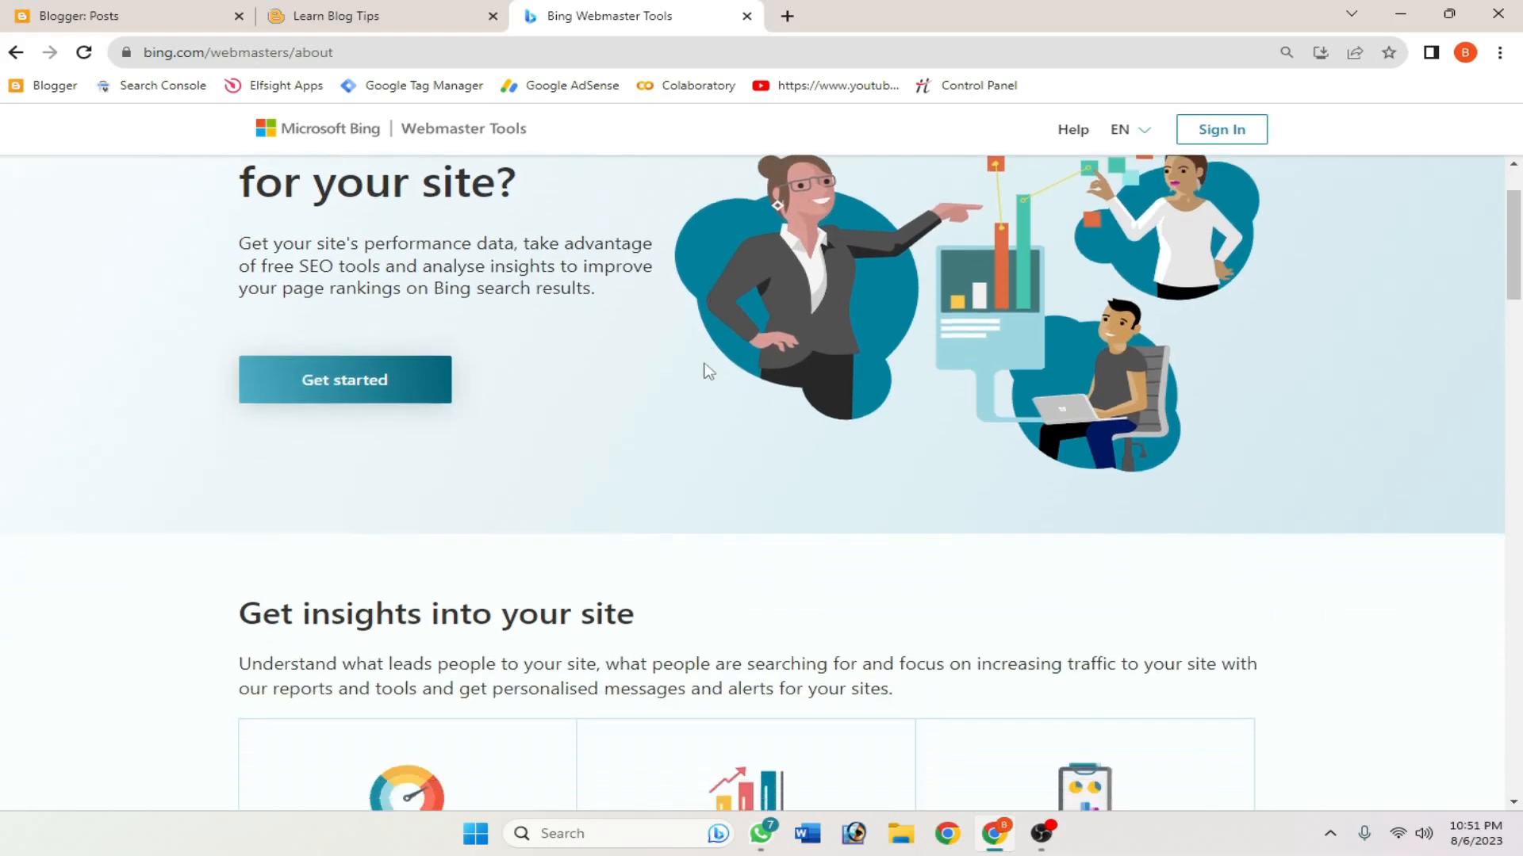
{"action": "left_click_drag", "start_coordinate": [1521, 414], "coordinate": [1521, 176]}
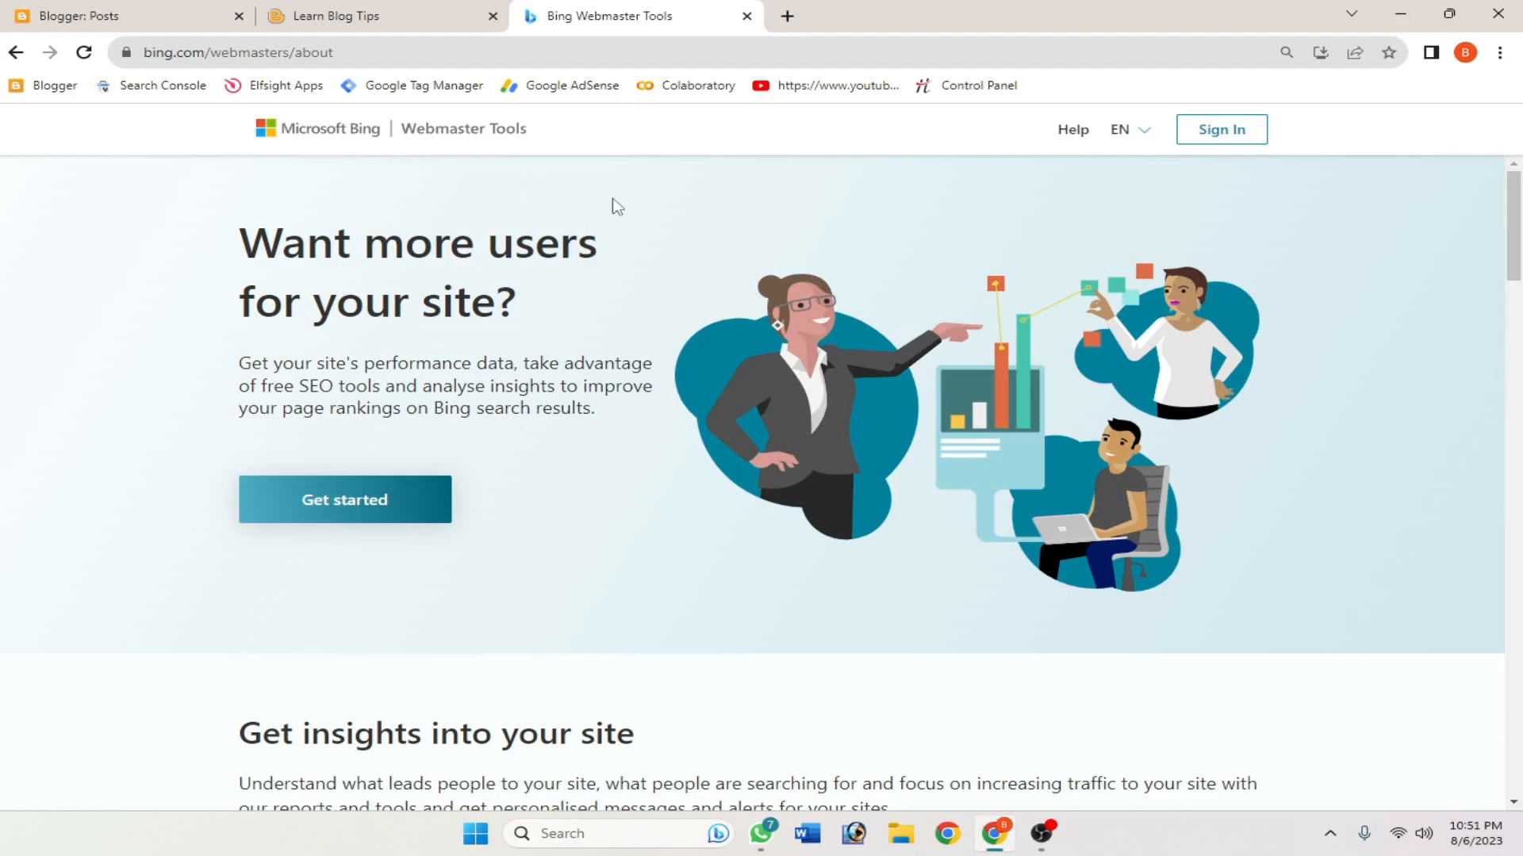
{"action": "left_click", "coordinate": [387, 506]}
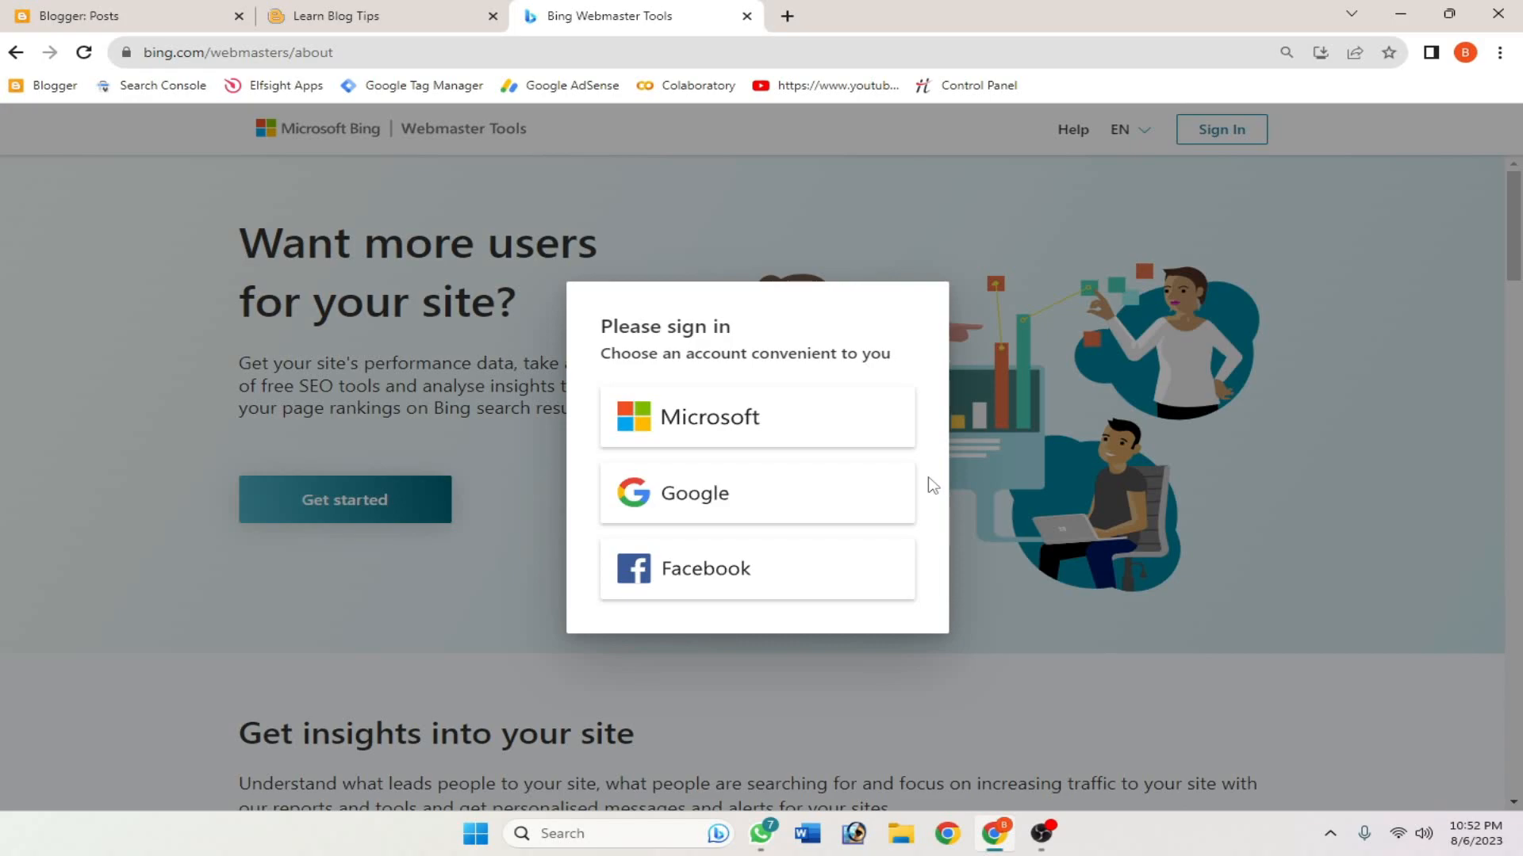
{"action": "left_click", "coordinate": [758, 497]}
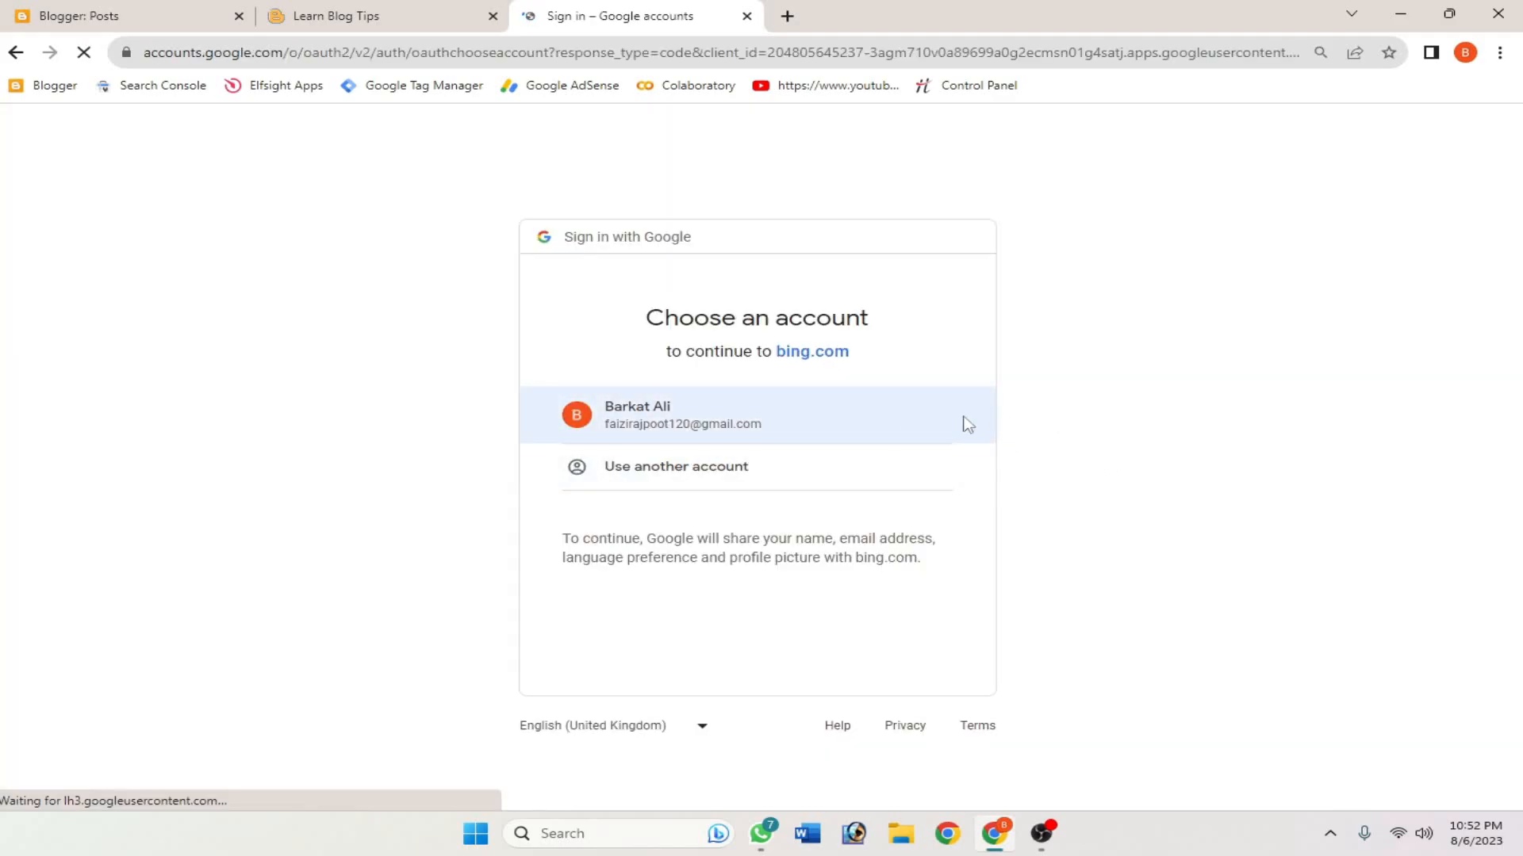
{"action": "left_click", "coordinate": [670, 426]}
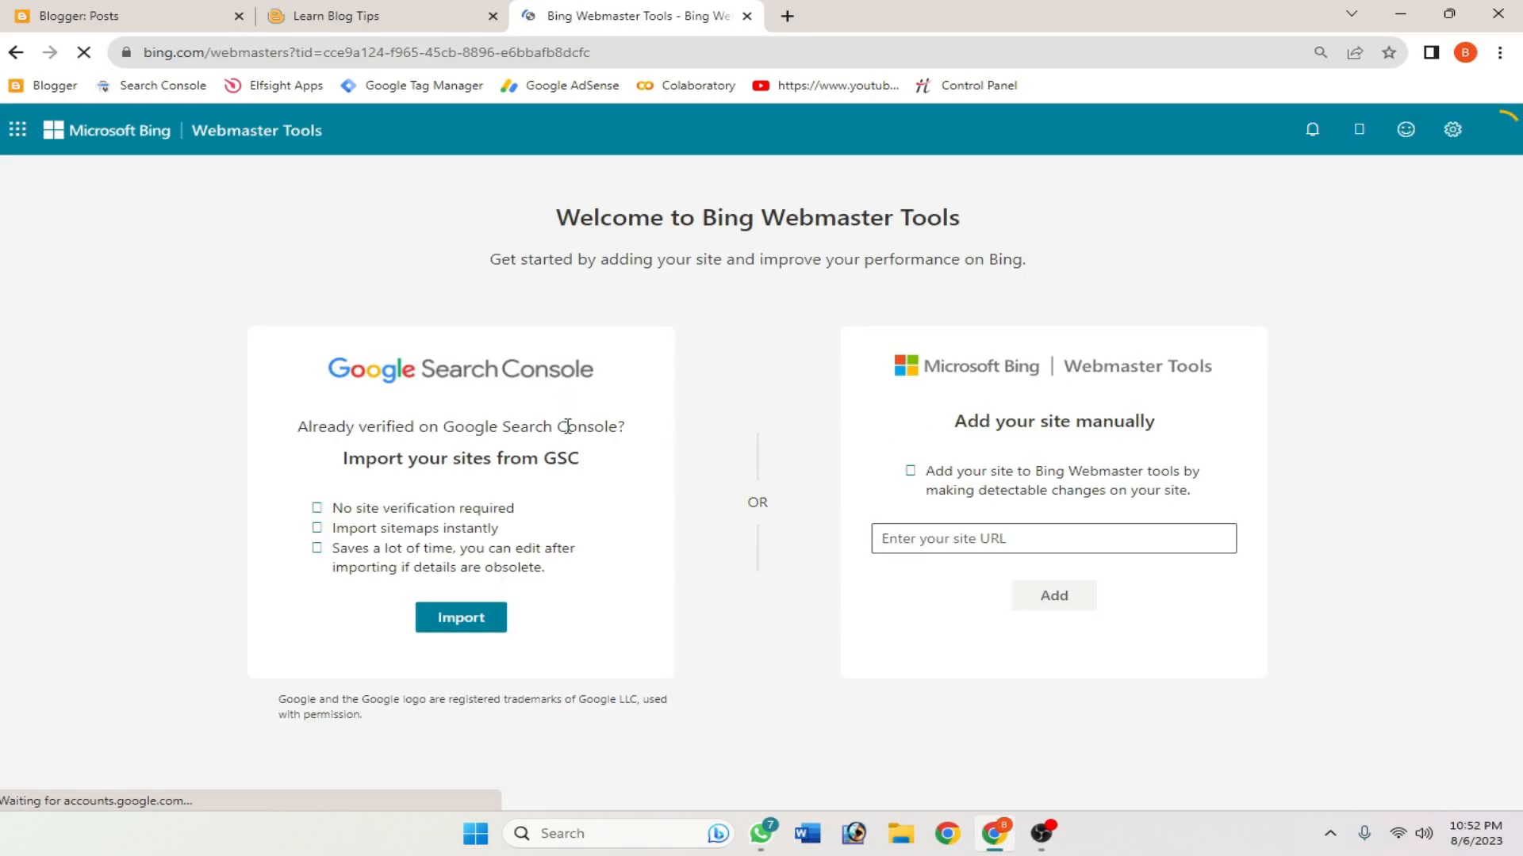
Start importing sites from Google Search Console and continue past the explanation of the imported data.
{"action": "left_click_drag", "start_coordinate": [593, 457], "coordinate": [341, 457]}
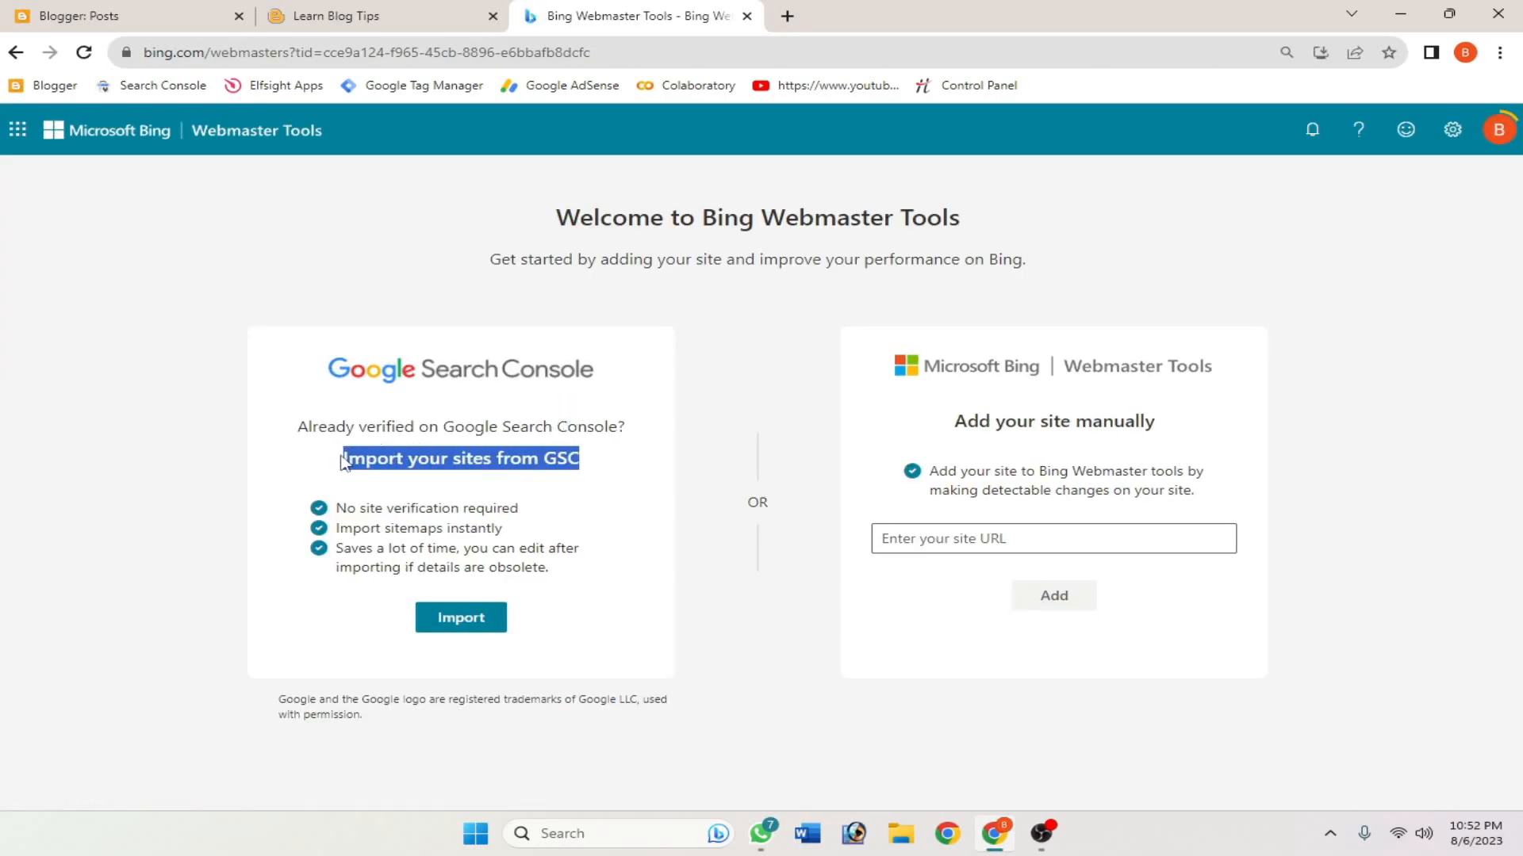
{"action": "left_click", "coordinate": [399, 457]}
{"action": "mouse_move", "coordinate": [966, 422]}
{"action": "left_mouse_down"}
{"action": "mouse_move", "coordinate": [1179, 440]}
{"action": "mouse_move", "coordinate": [941, 432]}
{"action": "left_mouse_up"}
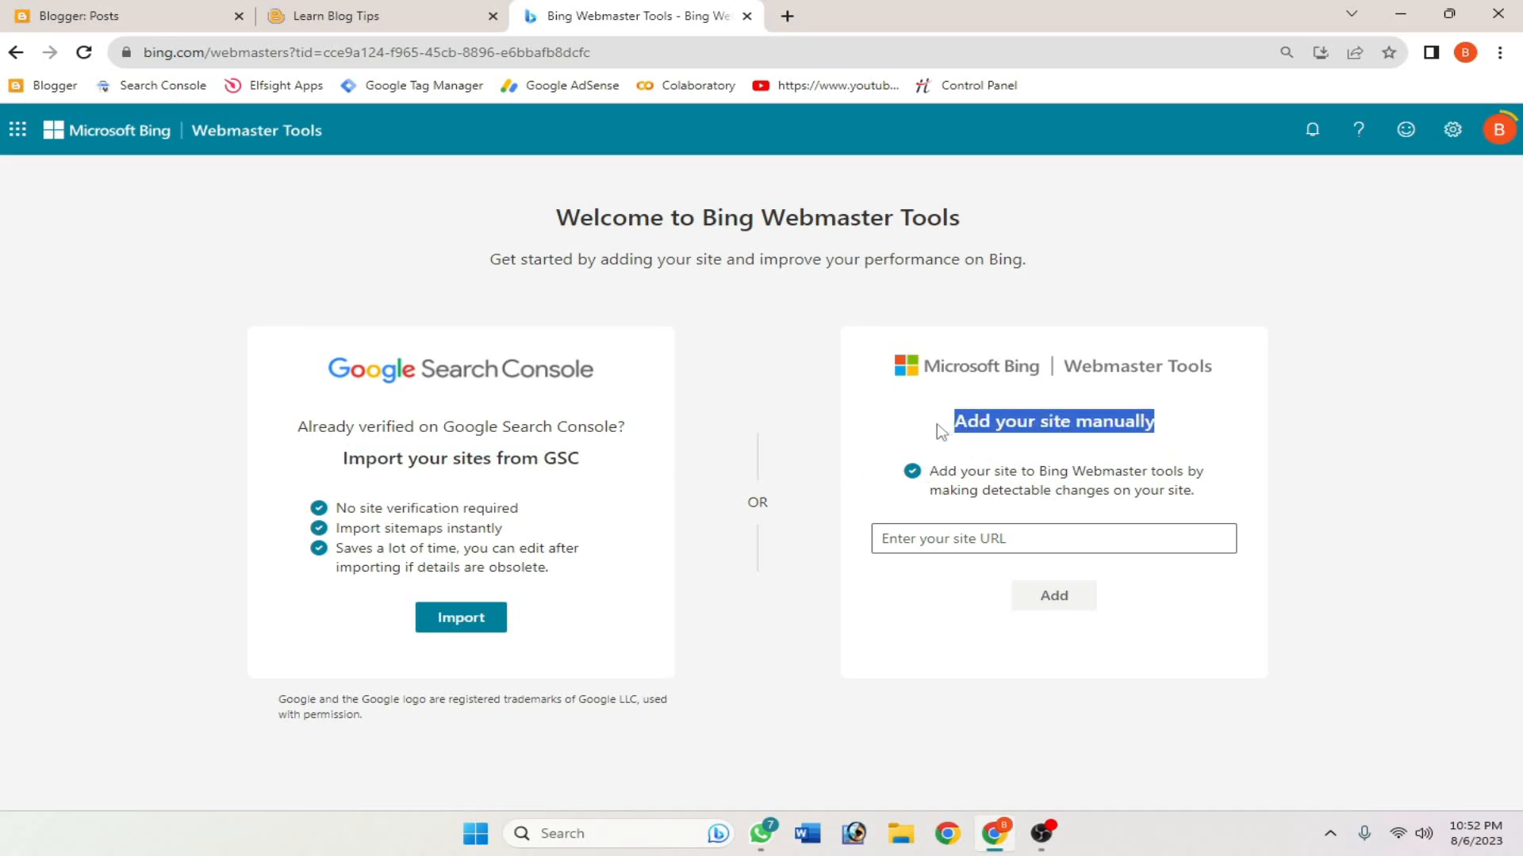
{"action": "left_click", "coordinate": [941, 432]}
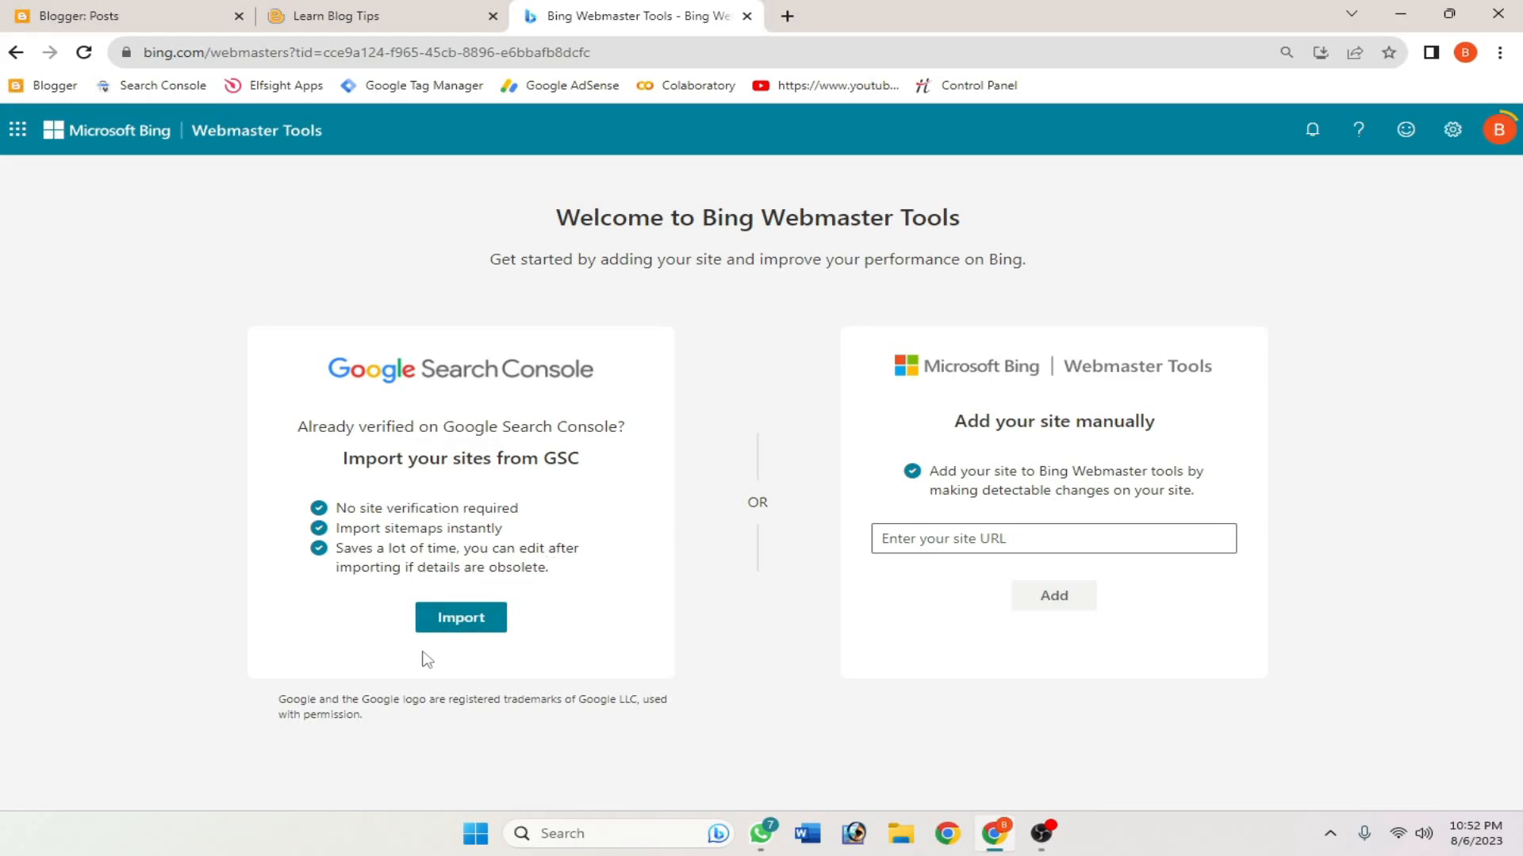
{"action": "left_click", "coordinate": [479, 626]}
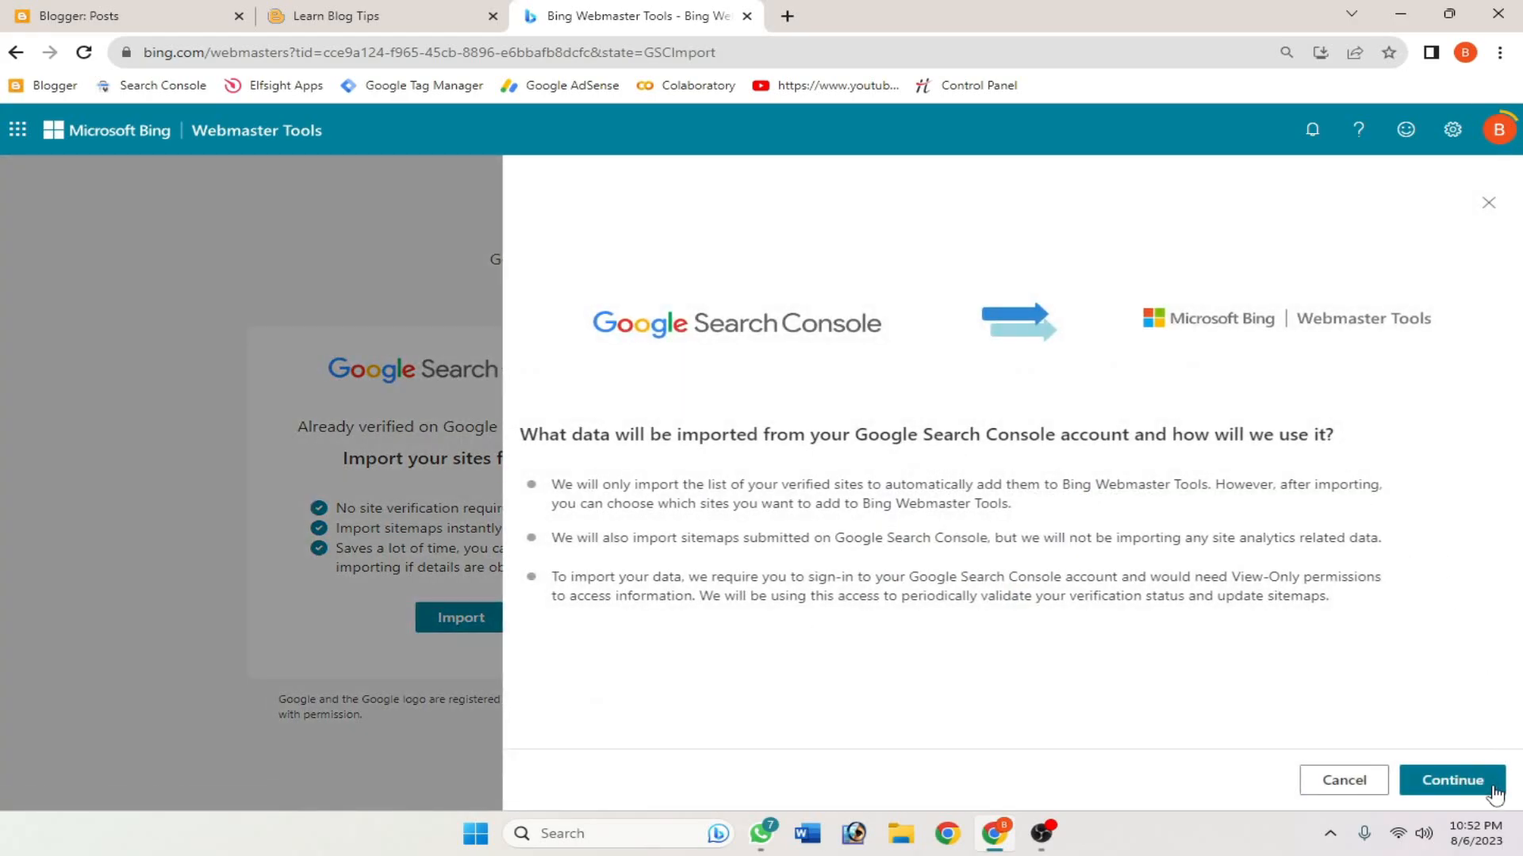
{"action": "left_click", "coordinate": [1452, 780]}
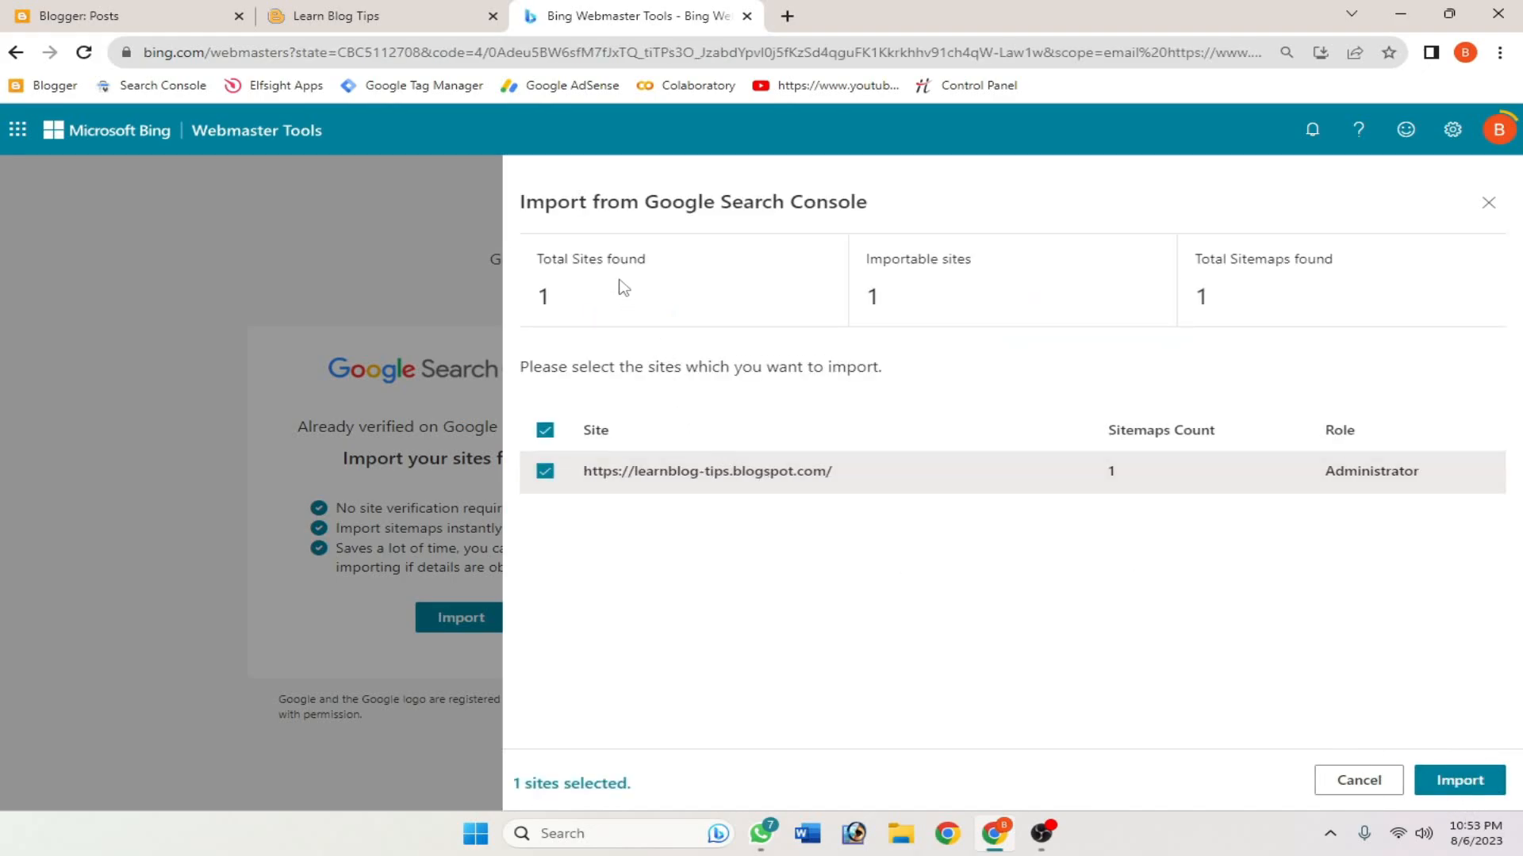
{"action": "left_click_drag", "start_coordinate": [922, 209], "coordinate": [500, 203]}
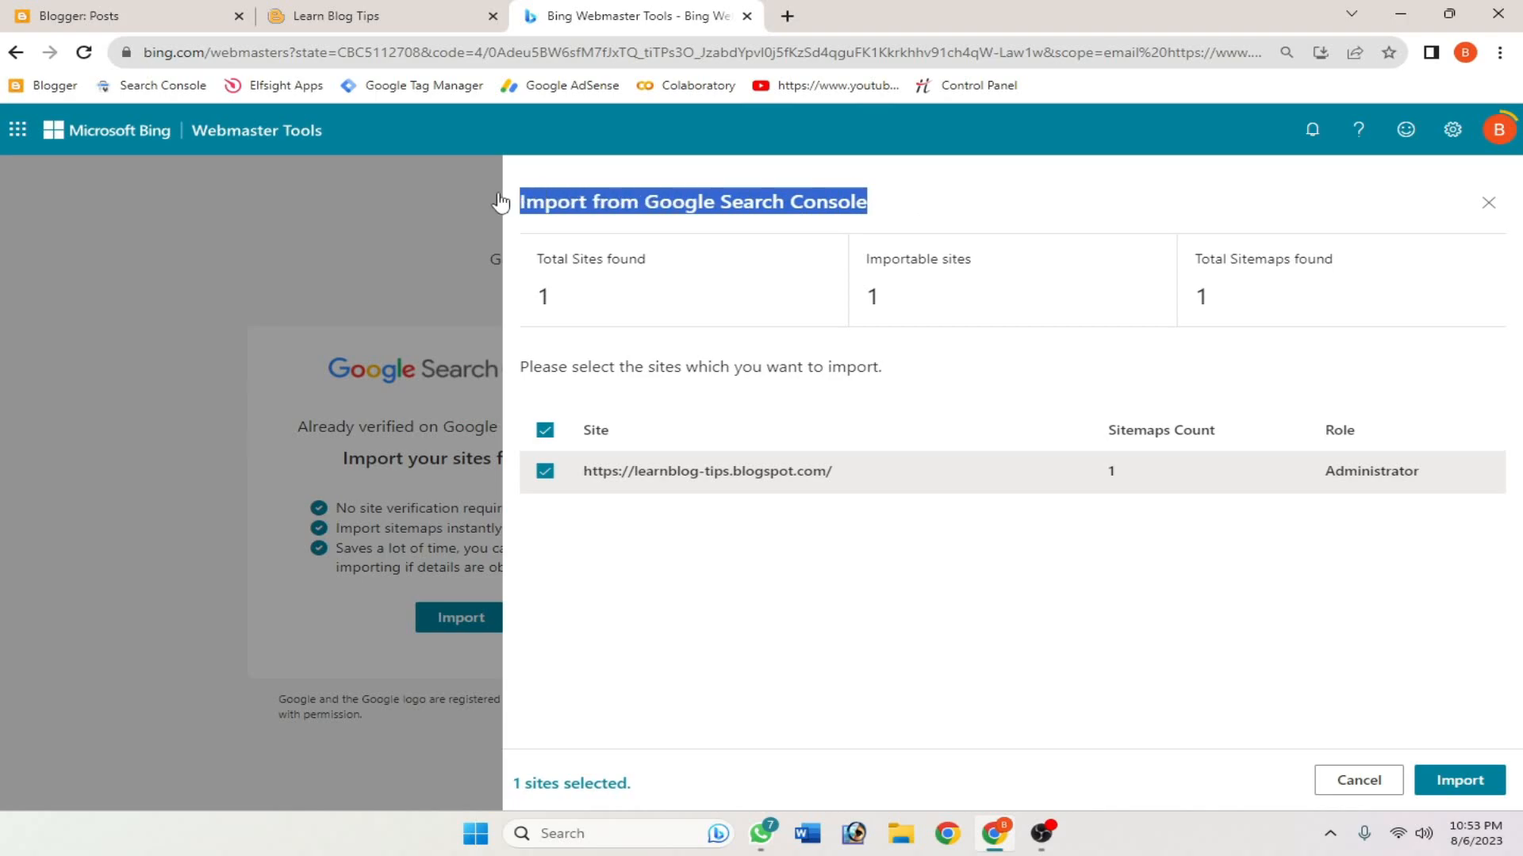
{"action": "left_click", "coordinate": [499, 204]}
{"action": "left_click_drag", "start_coordinate": [625, 302], "coordinate": [533, 253]}
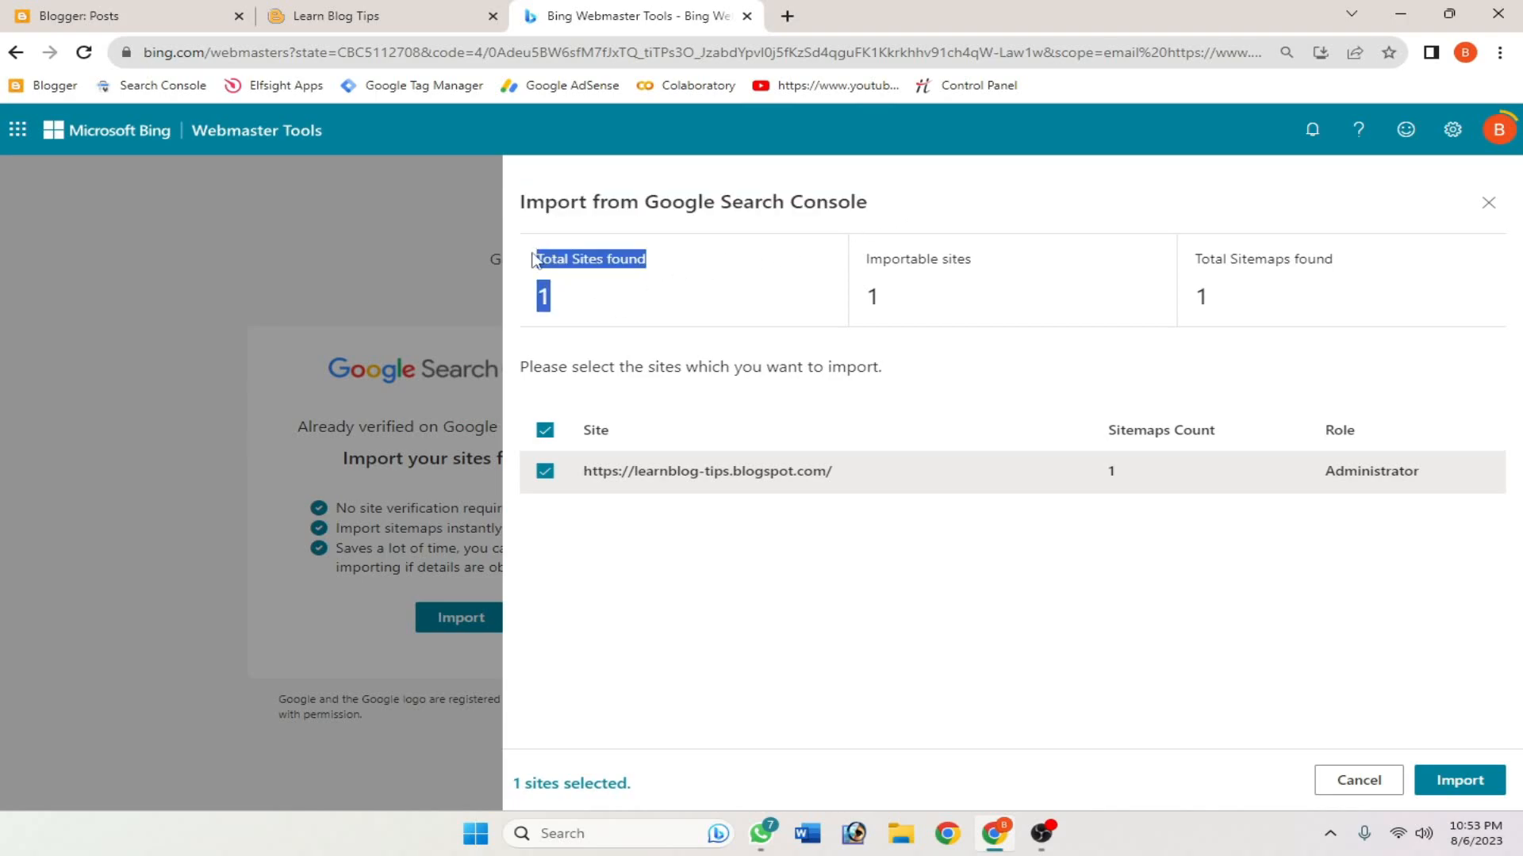
{"action": "left_click", "coordinate": [665, 283]}
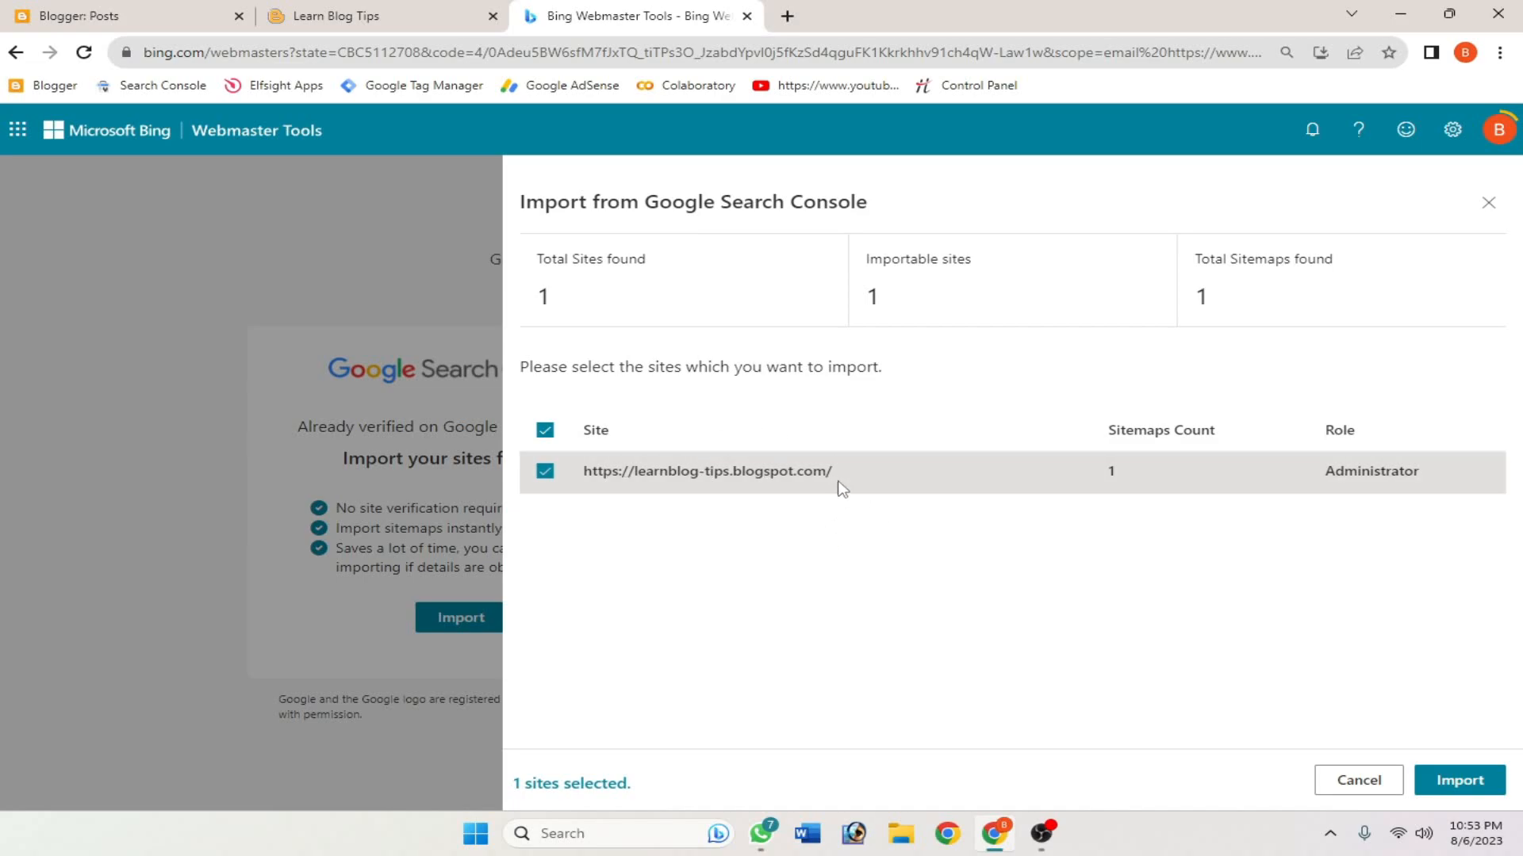
{"action": "left_click", "coordinate": [1462, 783]}
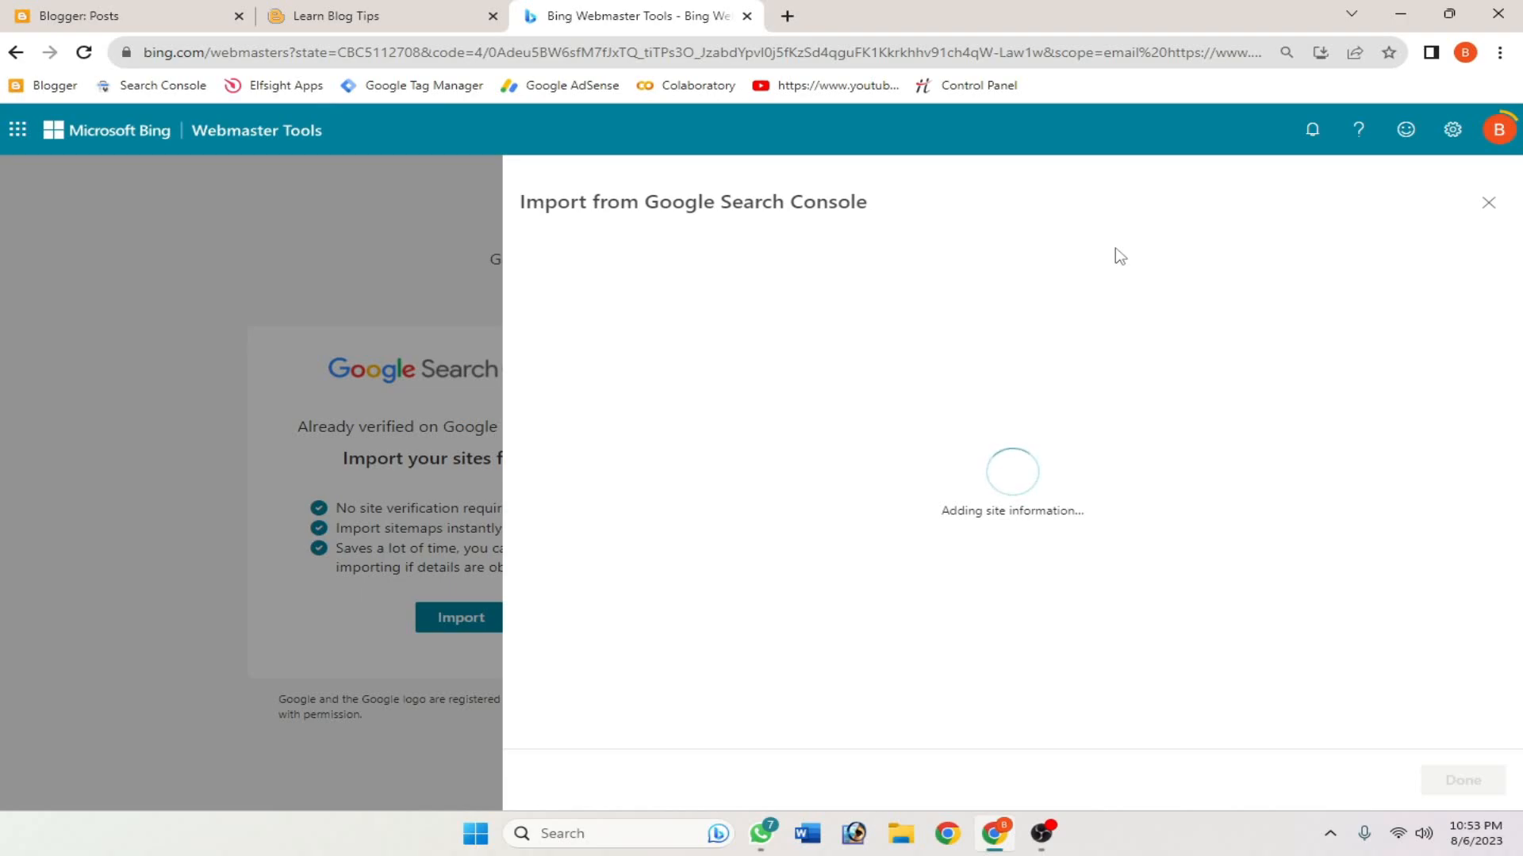
{"action": "left_click_drag", "start_coordinate": [879, 350], "coordinate": [1176, 366]}
{"action": "left_click", "coordinate": [961, 401]}
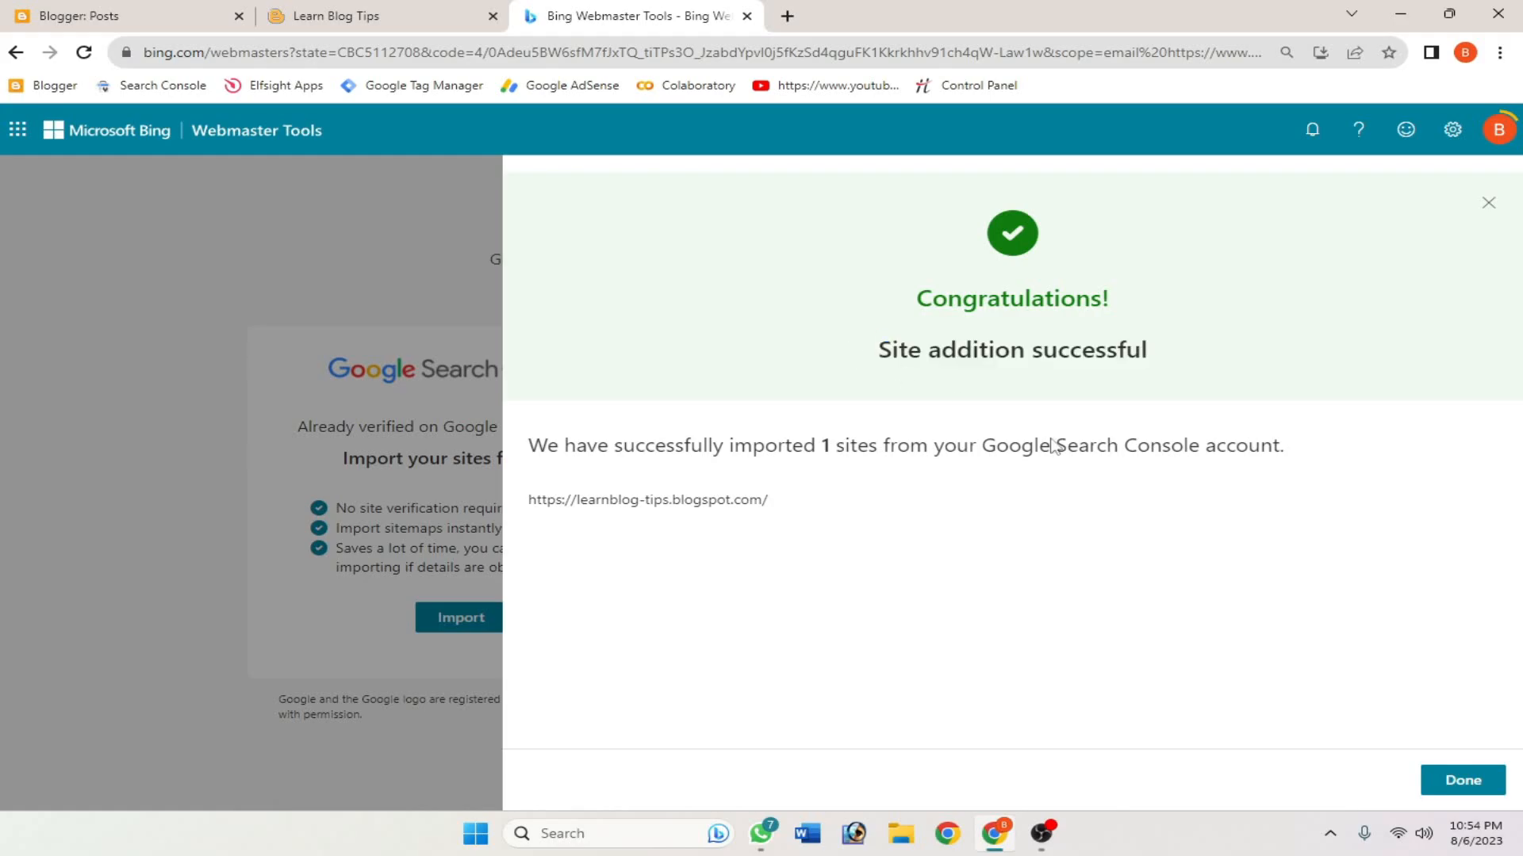
{"action": "left_click", "coordinate": [1475, 781]}
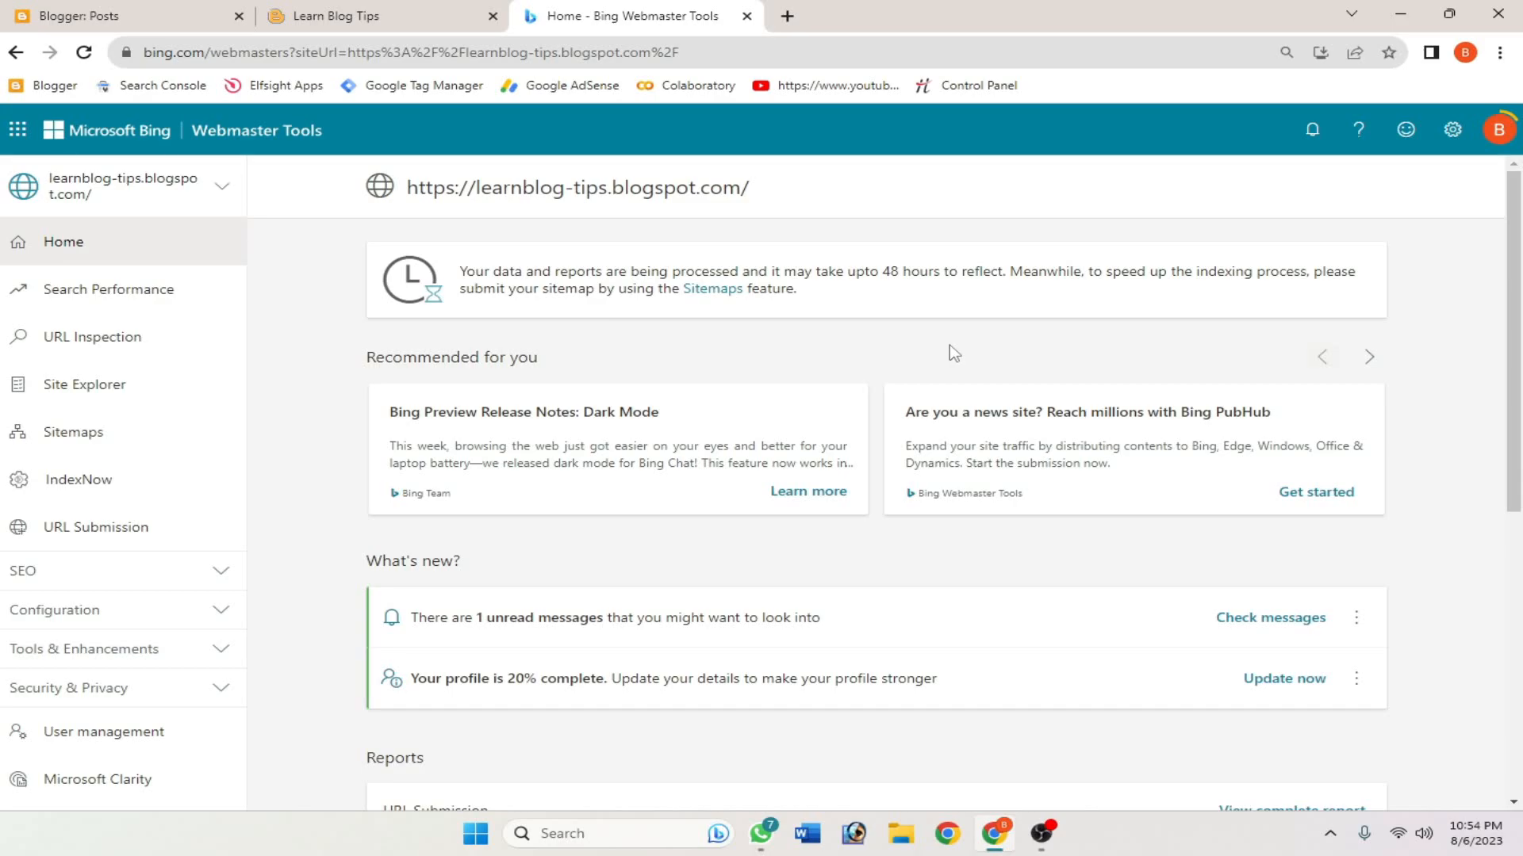
Look through the site's home dashboard and examine the sitemap.xml entry and its details on the Sitemaps page.
{"action": "scroll", "coordinate": [909, 512], "scroll_direction": "down", "scroll_amount": 5}
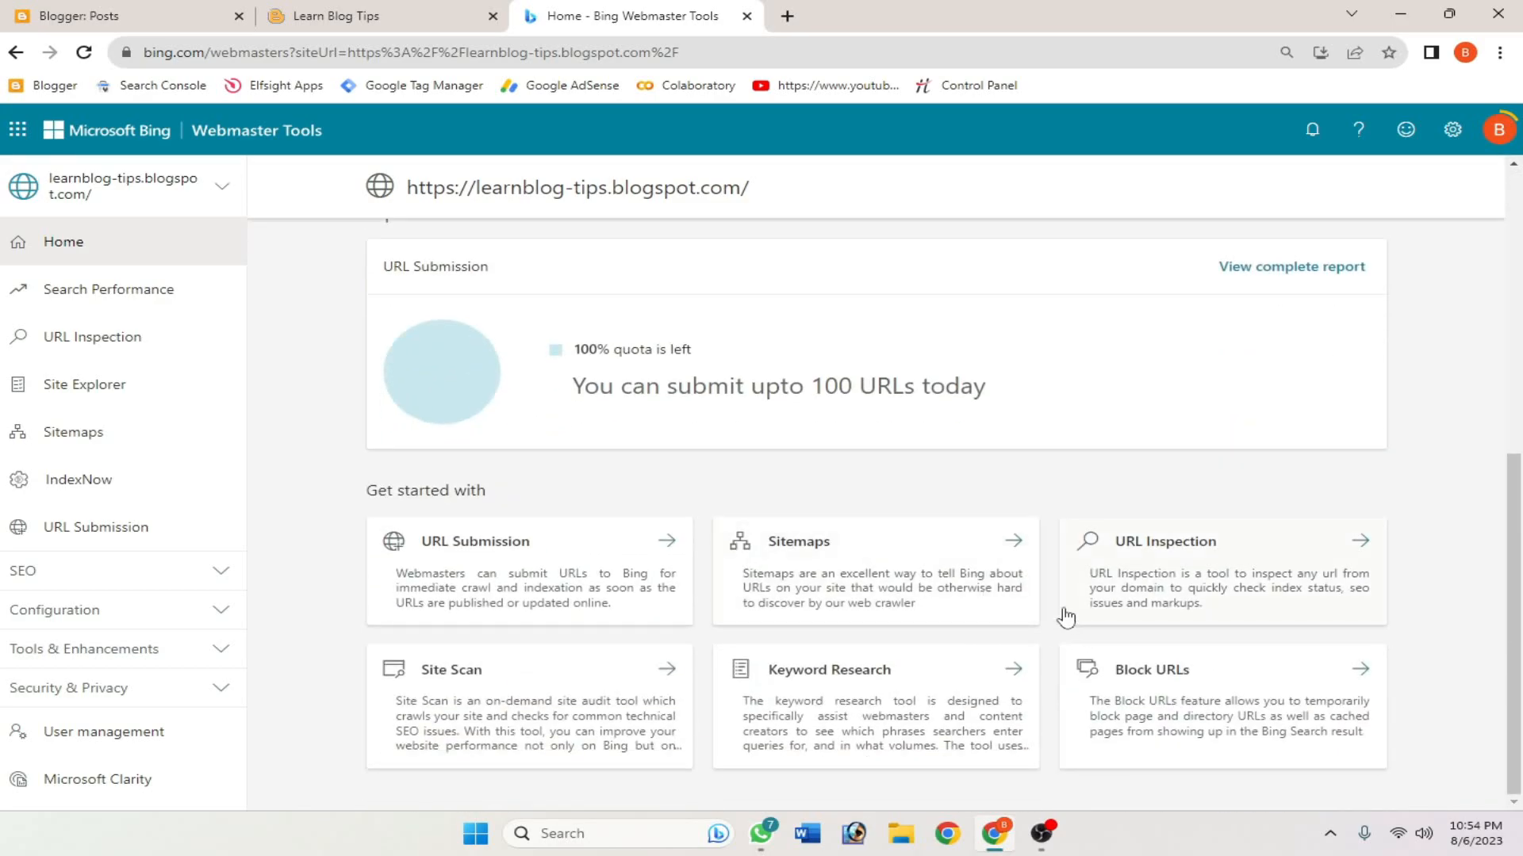
{"action": "scroll", "coordinate": [858, 509], "scroll_direction": "up", "scroll_amount": 5}
{"action": "scroll", "coordinate": [858, 509], "scroll_direction": "down", "scroll_amount": 3}
{"action": "scroll", "coordinate": [516, 459], "scroll_direction": "up", "scroll_amount": 3}
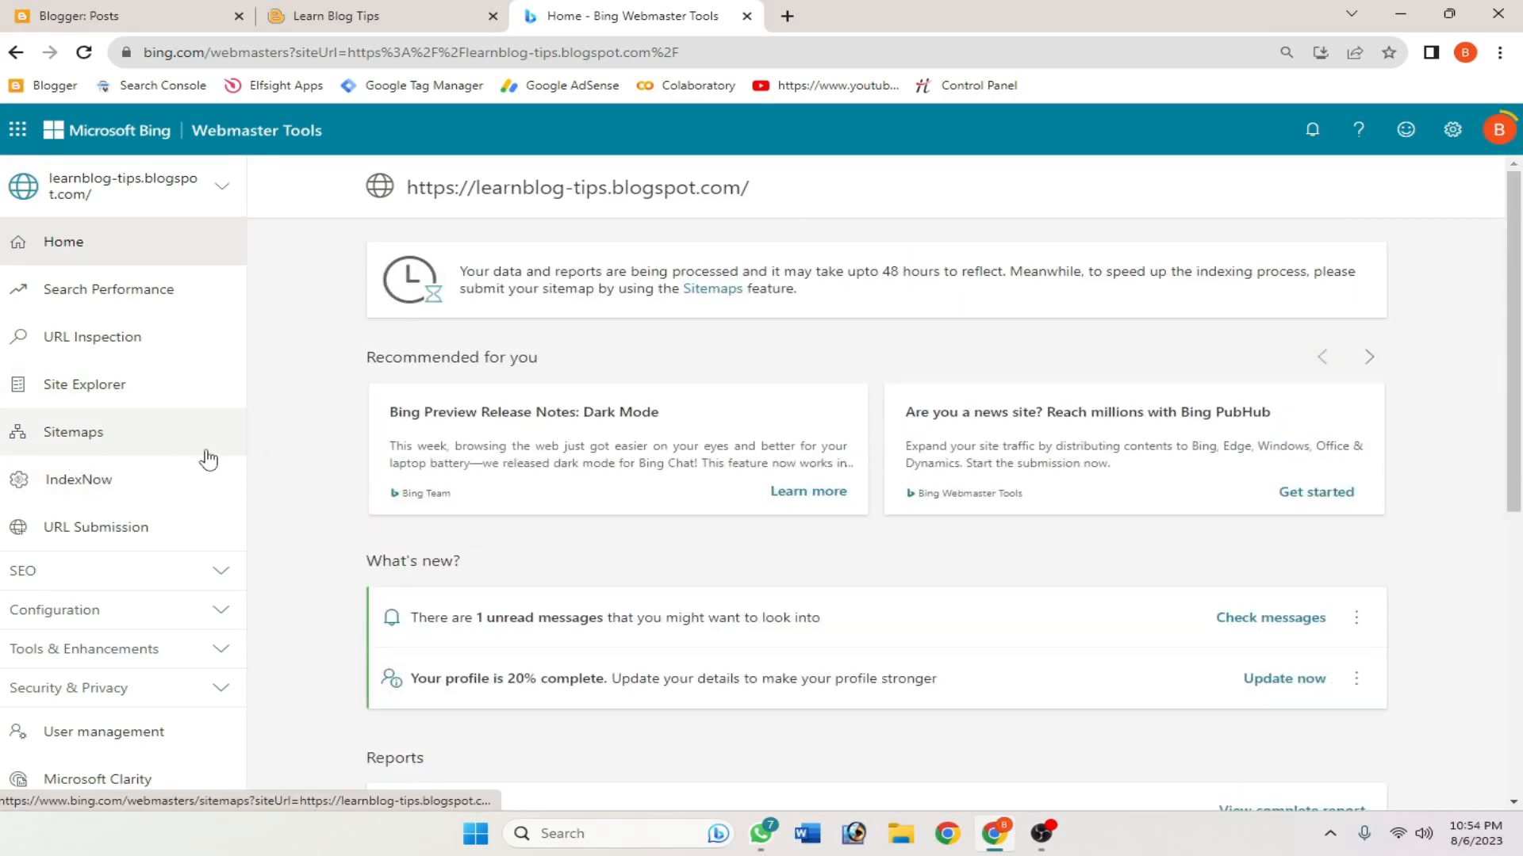
{"action": "left_click", "coordinate": [122, 453]}
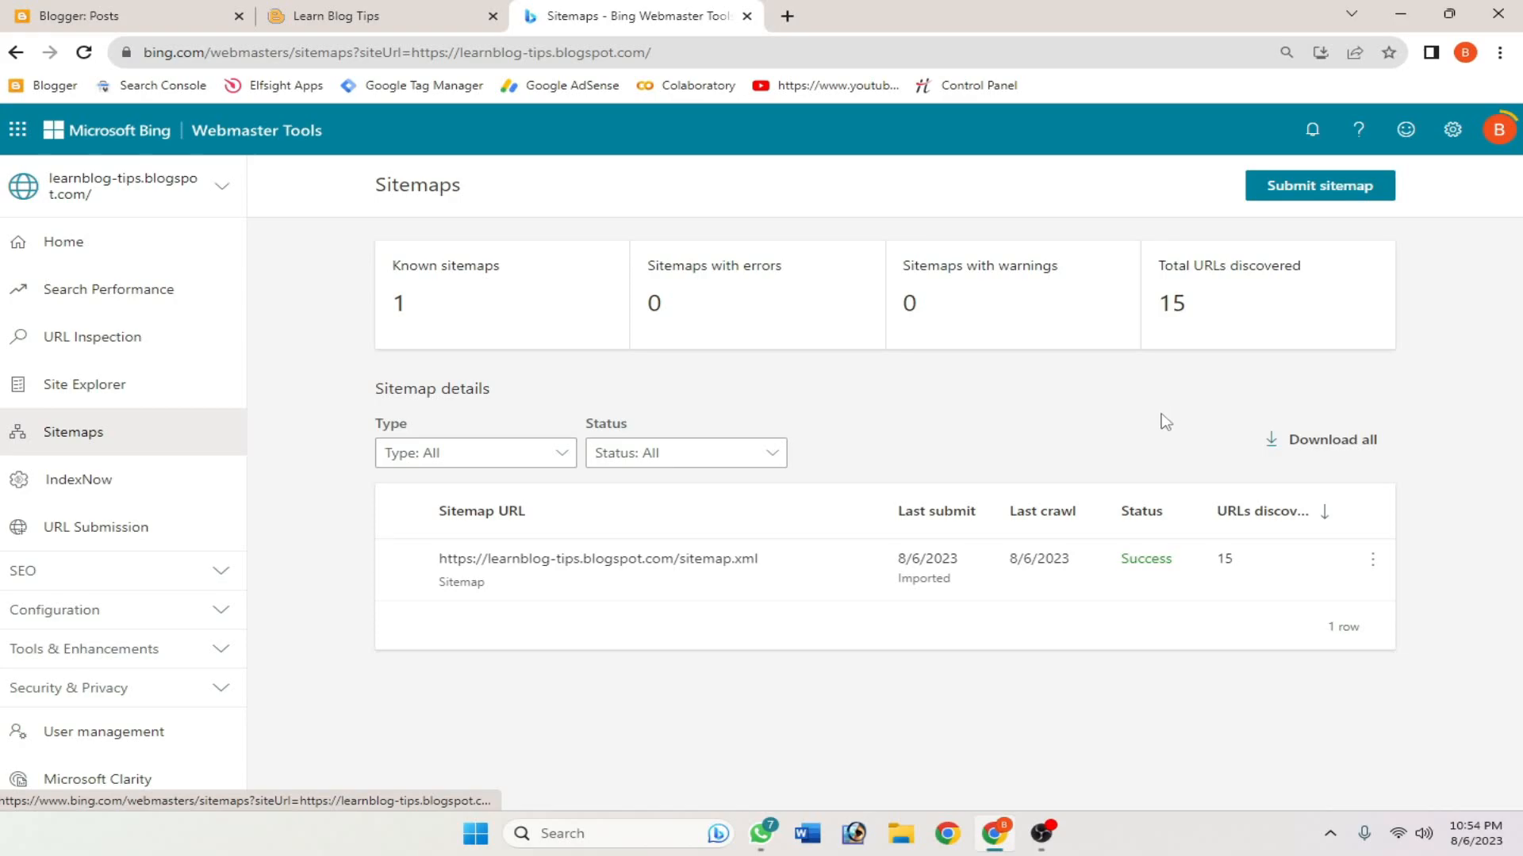
{"action": "left_click", "coordinate": [789, 568]}
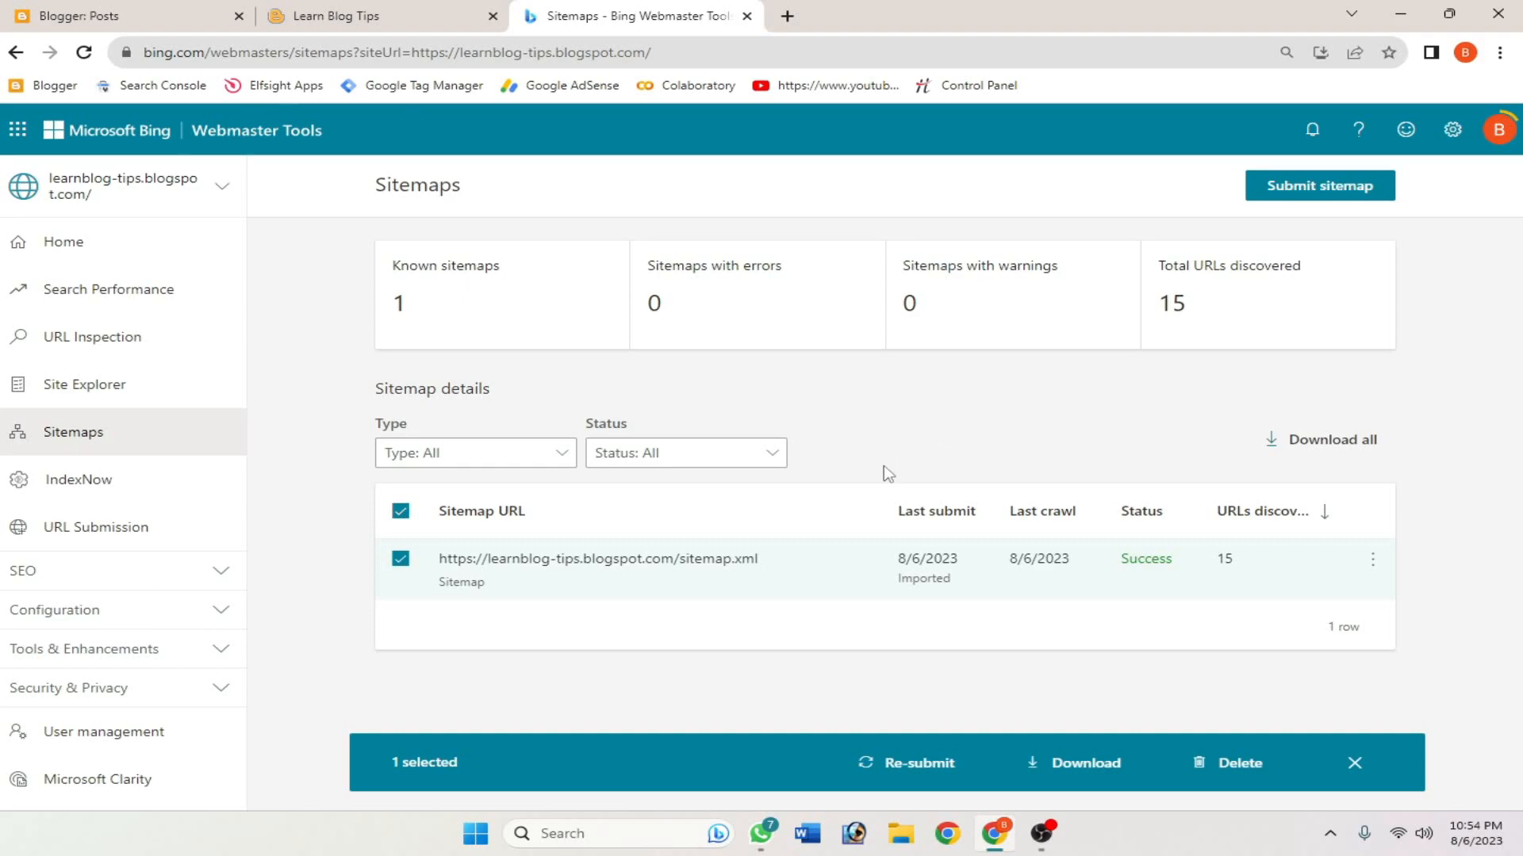
{"action": "left_click", "coordinate": [400, 560]}
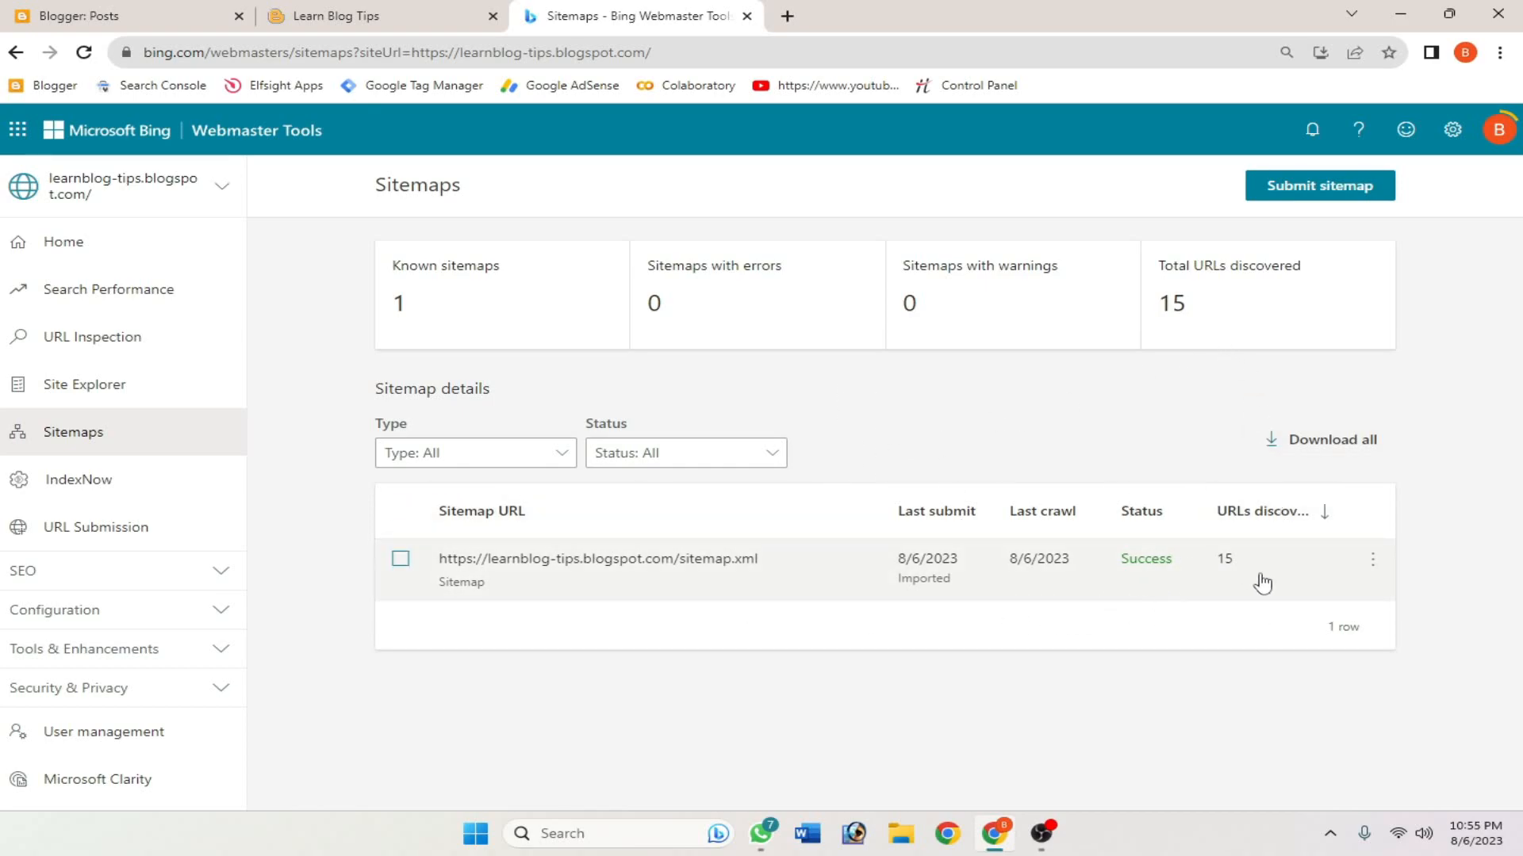
Open the IndexNow page and read its introduction and the WordPress, Cloudflare and manual integration options.
{"action": "left_click", "coordinate": [134, 496]}
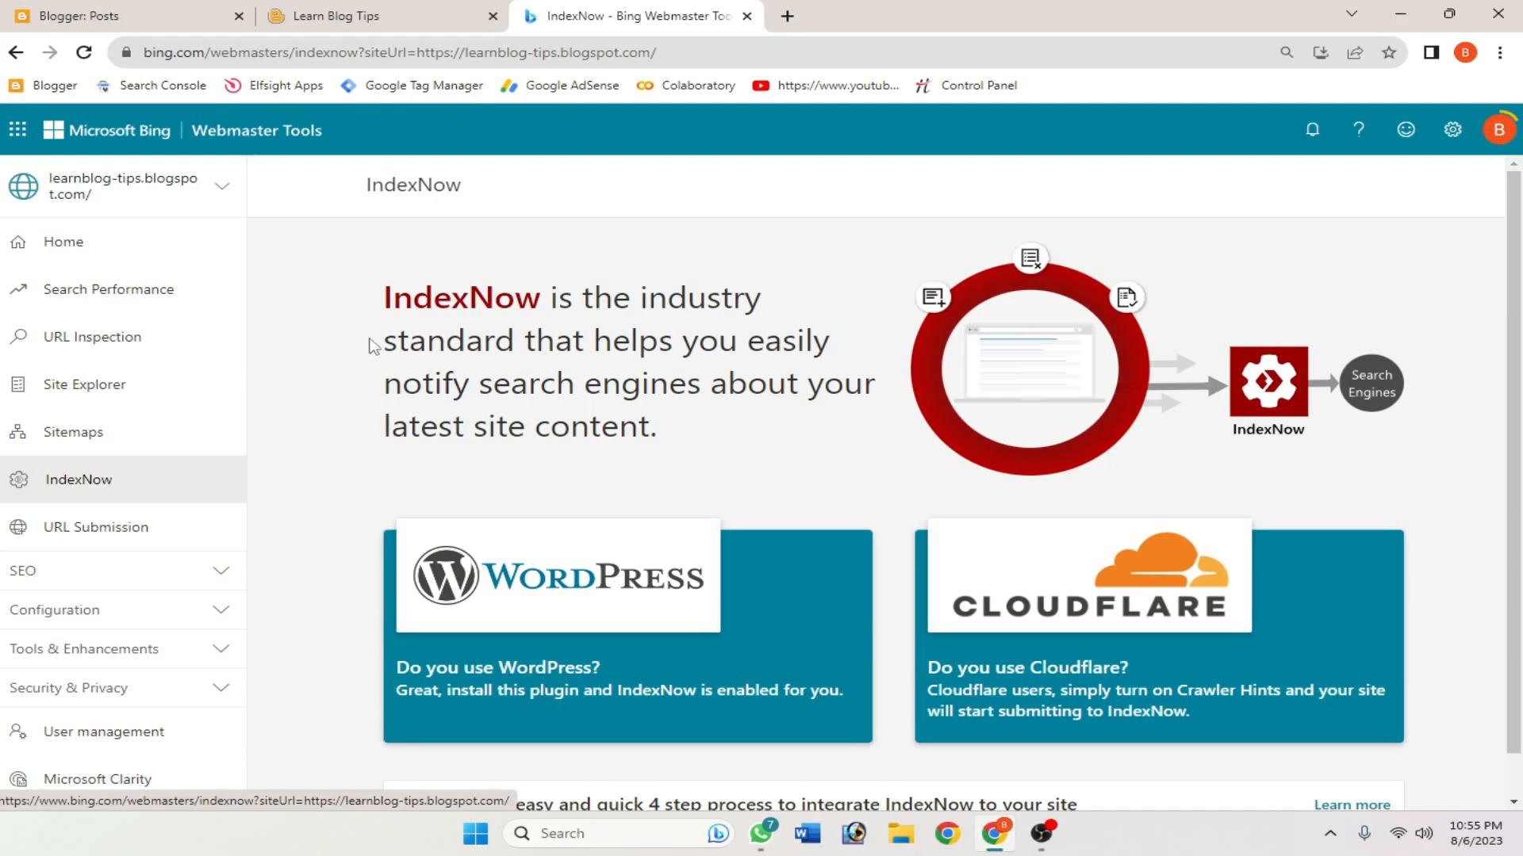
{"action": "left_click_drag", "start_coordinate": [353, 304], "coordinate": [891, 425]}
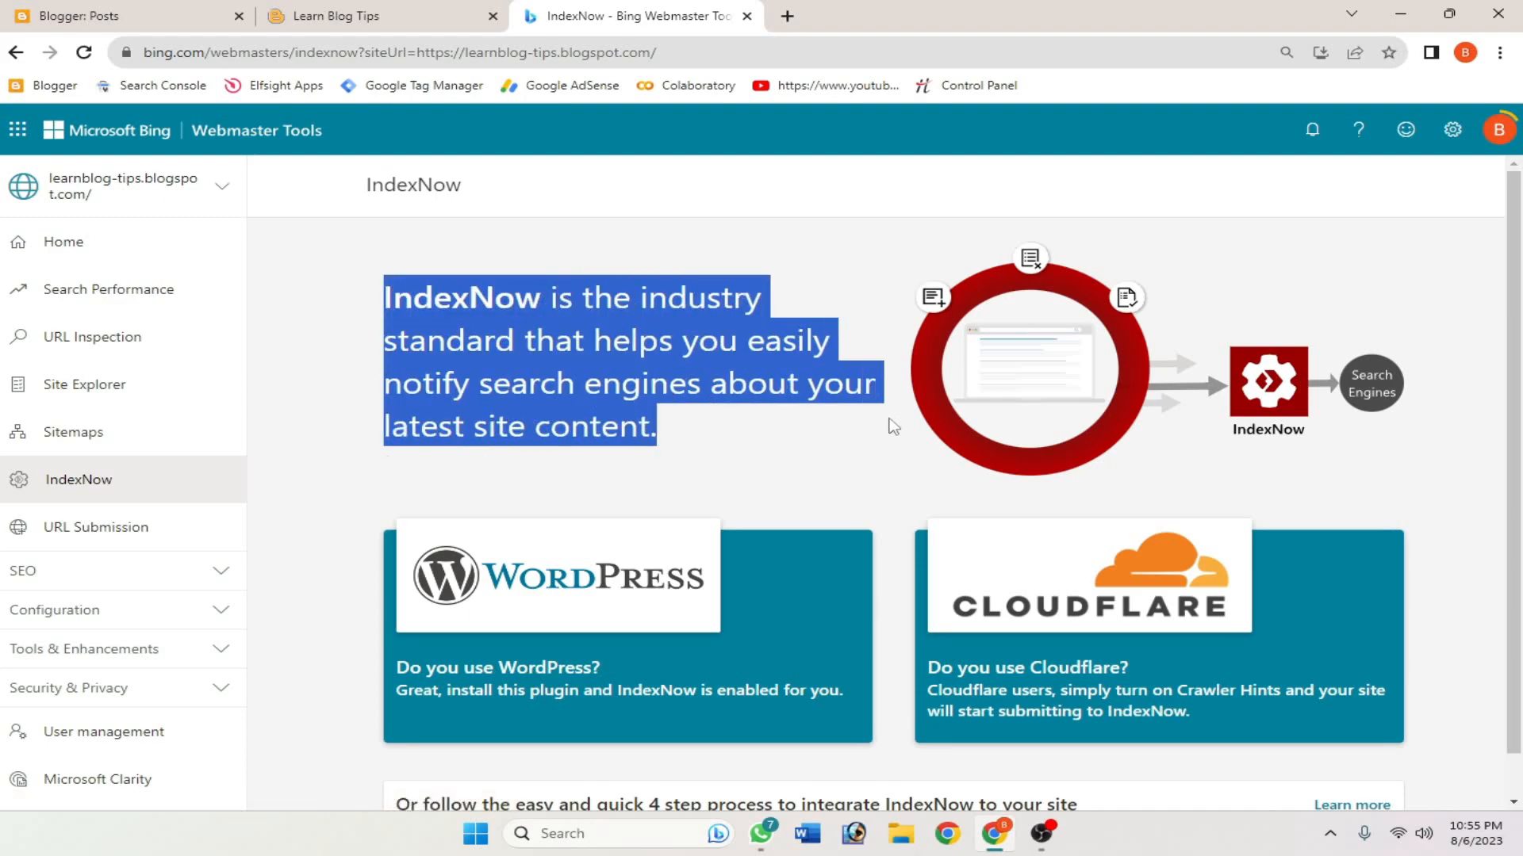
{"action": "left_click", "coordinate": [816, 432]}
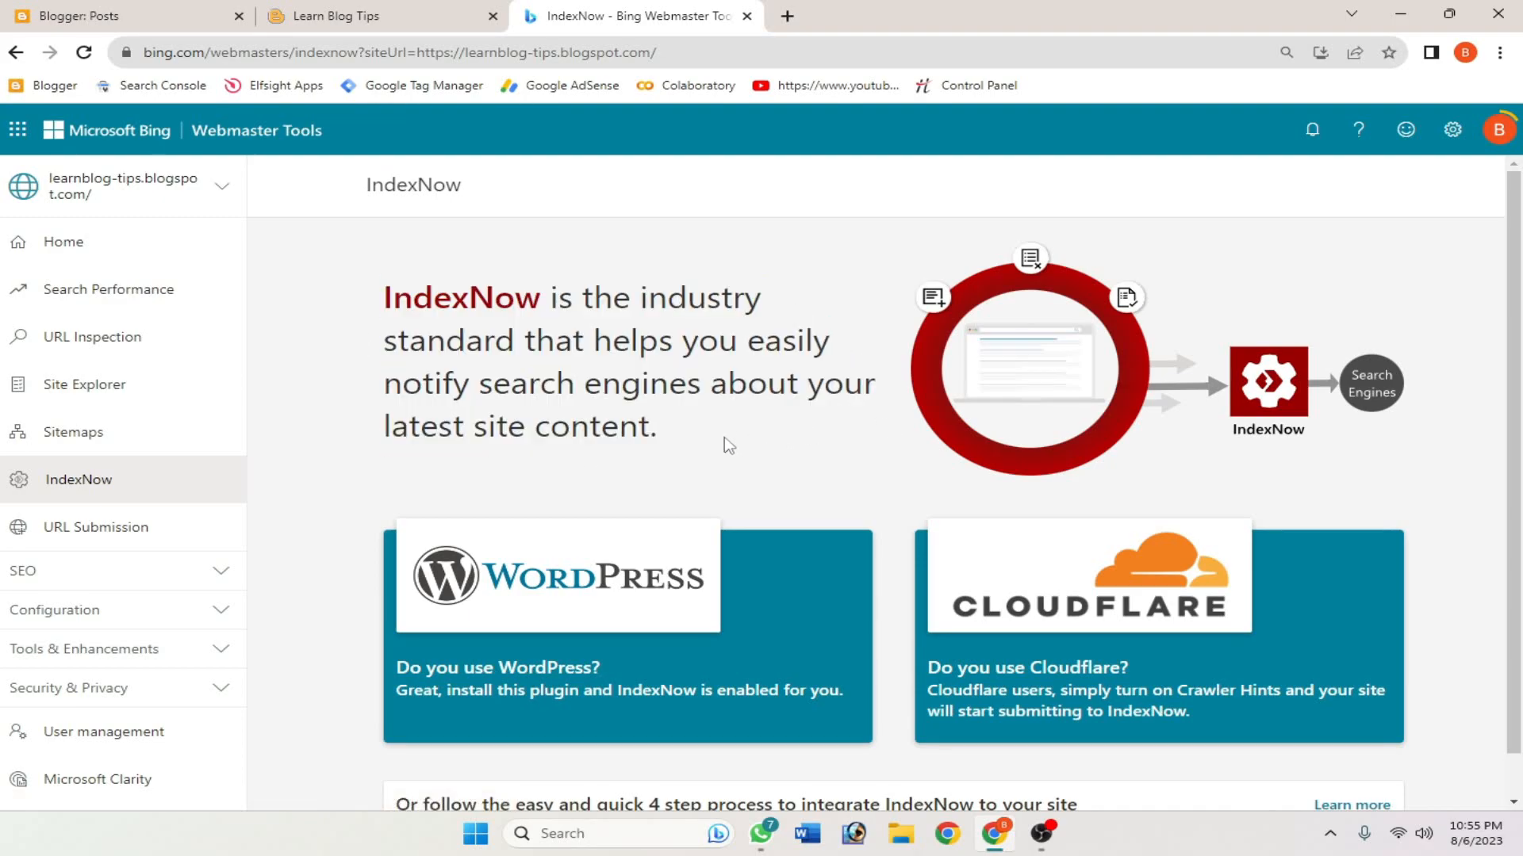
{"action": "scroll", "coordinate": [721, 442], "scroll_direction": "down", "scroll_amount": 1}
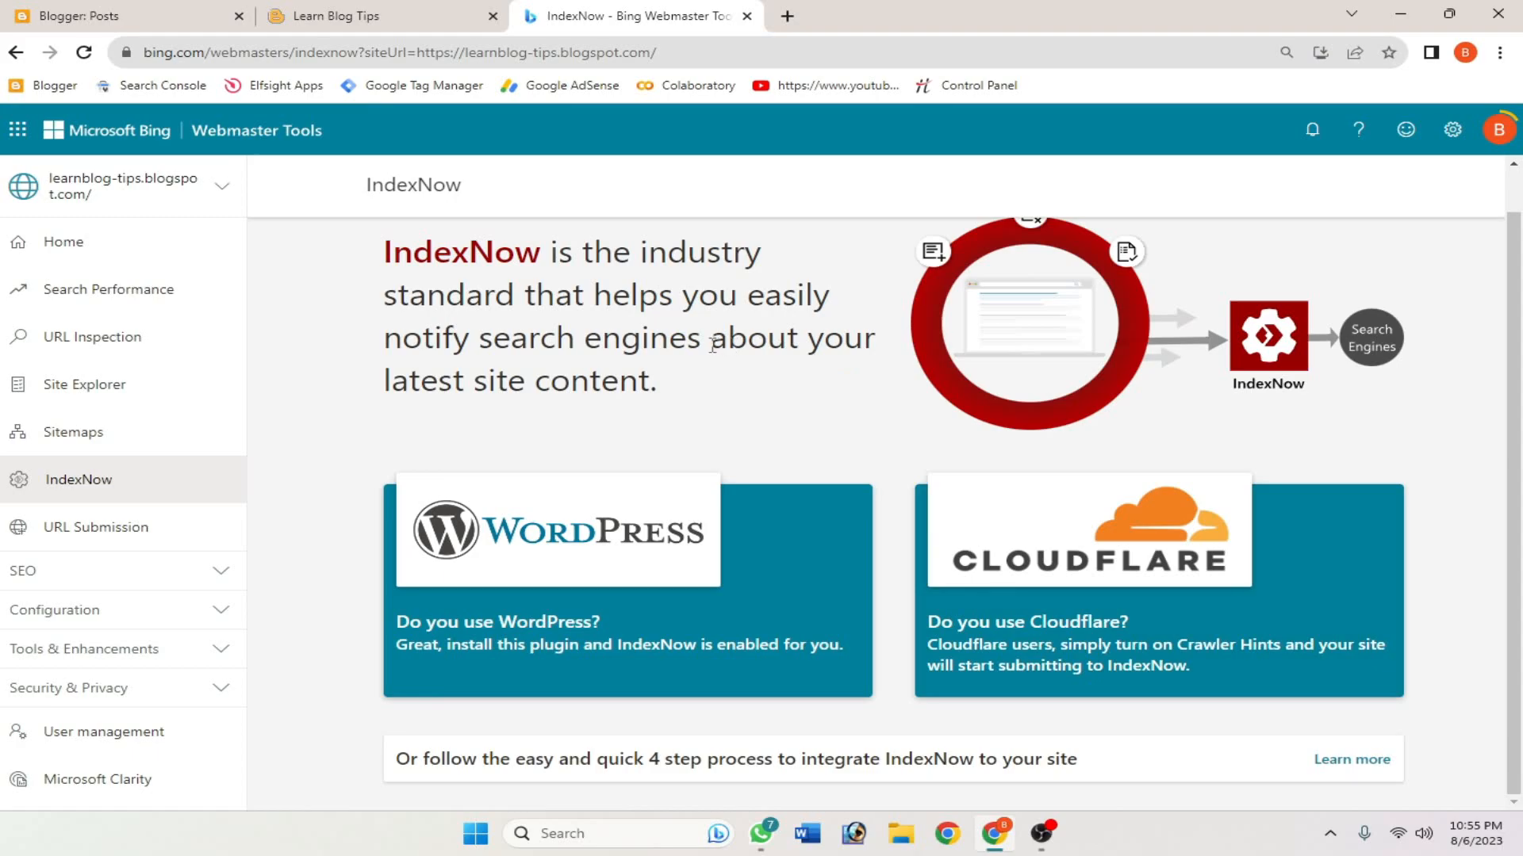
{"action": "scroll", "coordinate": [686, 420], "scroll_direction": "up", "scroll_amount": 1}
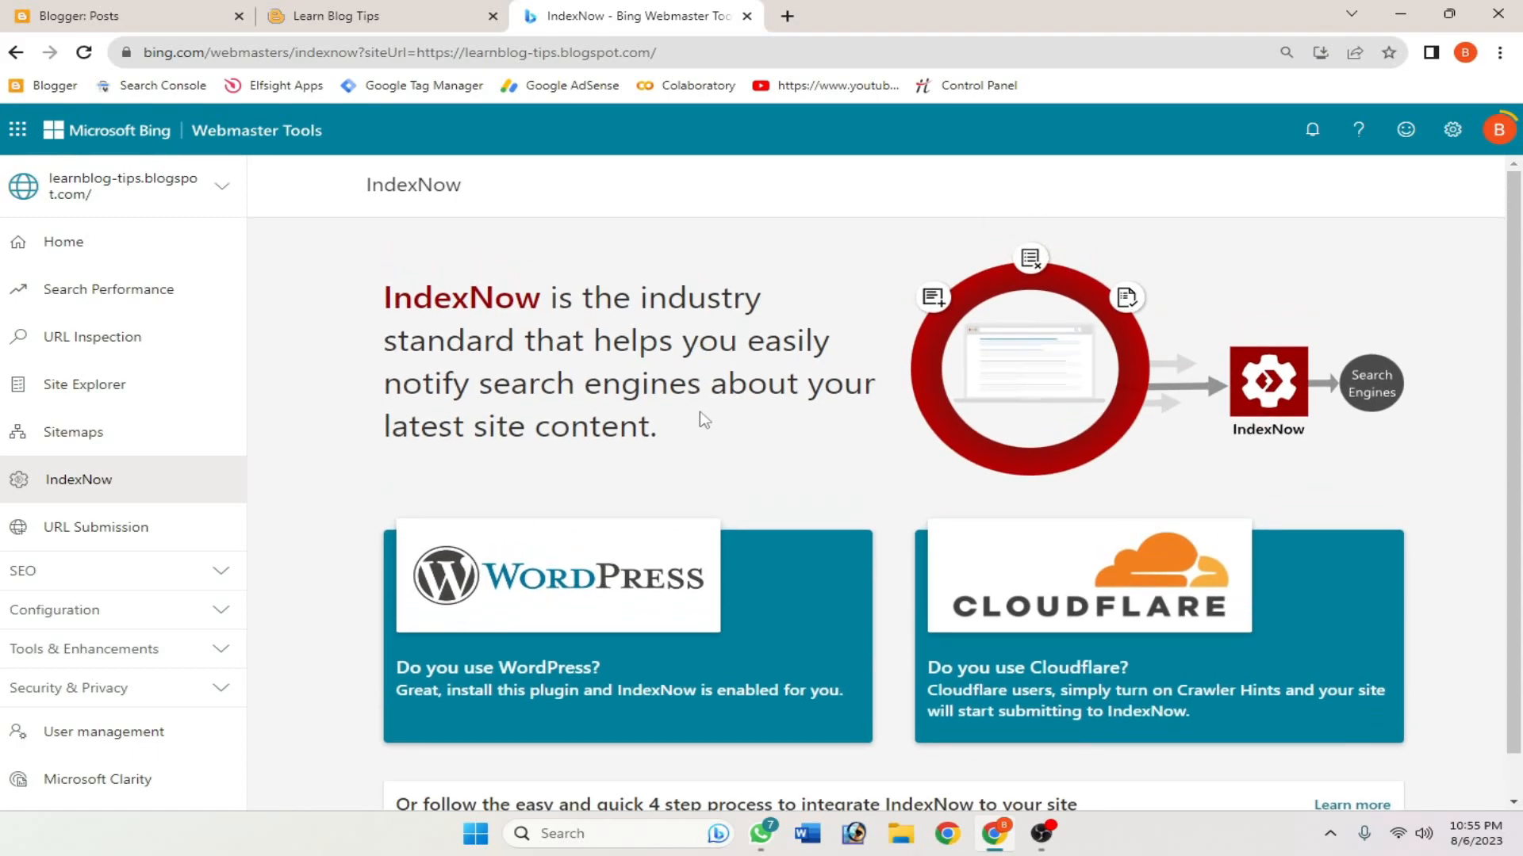
{"action": "left_click_drag", "start_coordinate": [704, 439], "coordinate": [324, 314]}
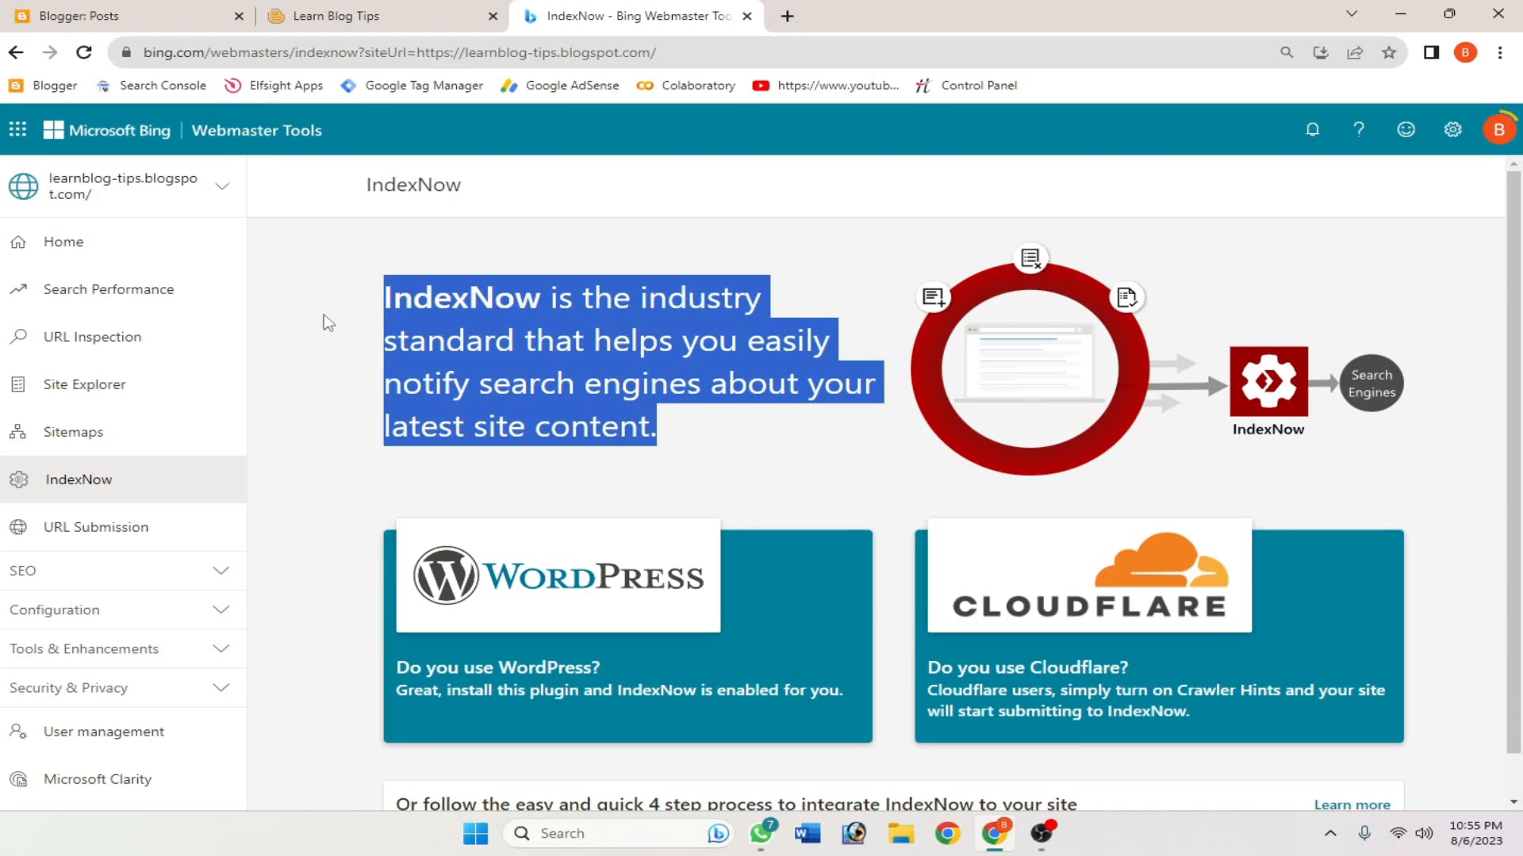
{"action": "left_click", "coordinate": [324, 317]}
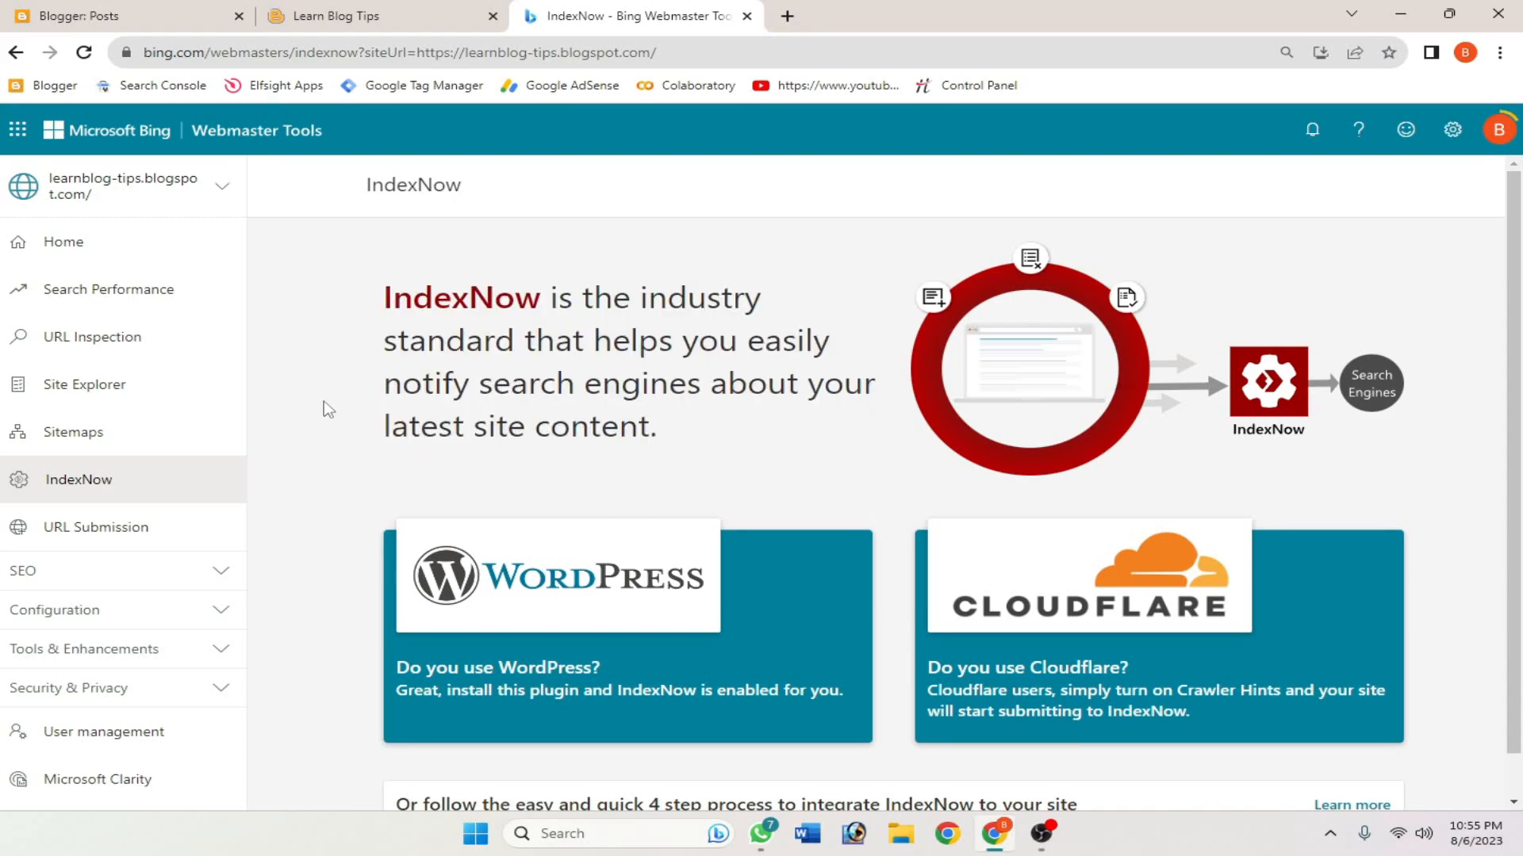
Open the URL Submission page, check today's remaining submission quota, and start a new URL submission.
{"action": "left_click", "coordinate": [147, 529]}
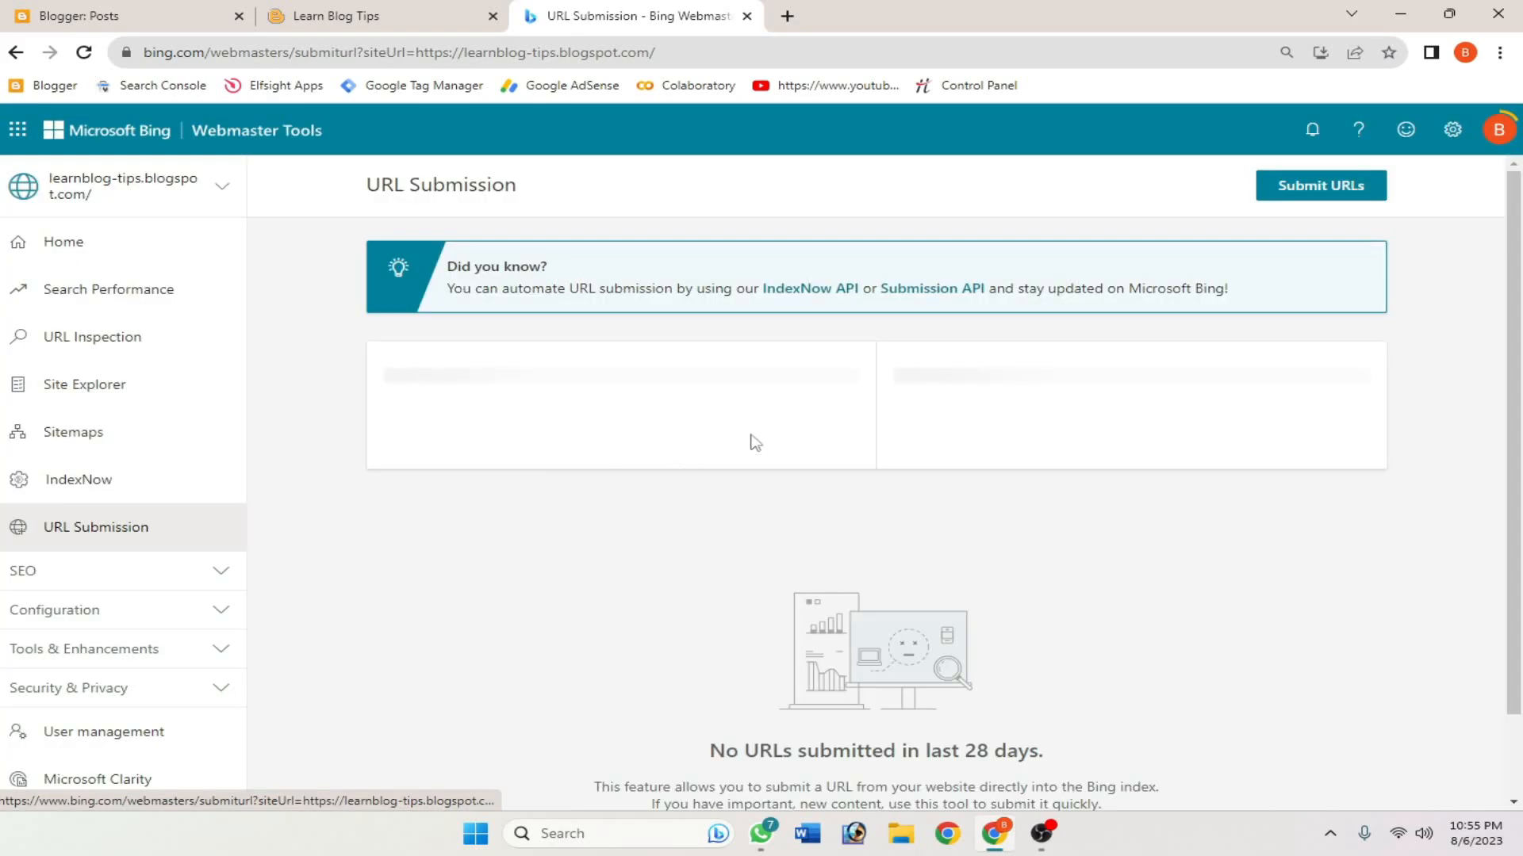
{"action": "left_click_drag", "start_coordinate": [479, 407], "coordinate": [354, 394]}
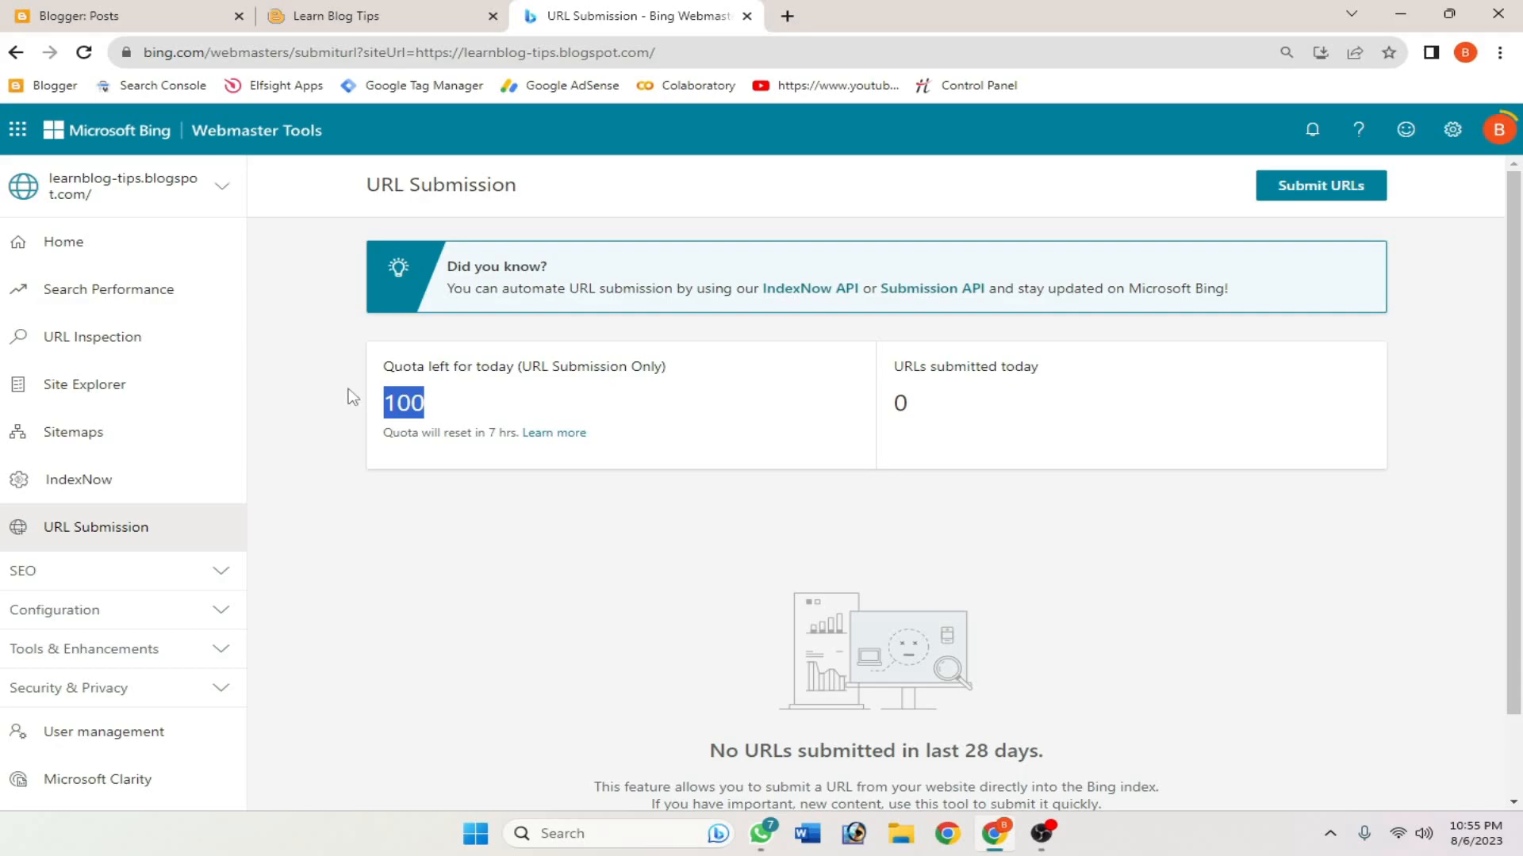
{"action": "left_click", "coordinate": [348, 396]}
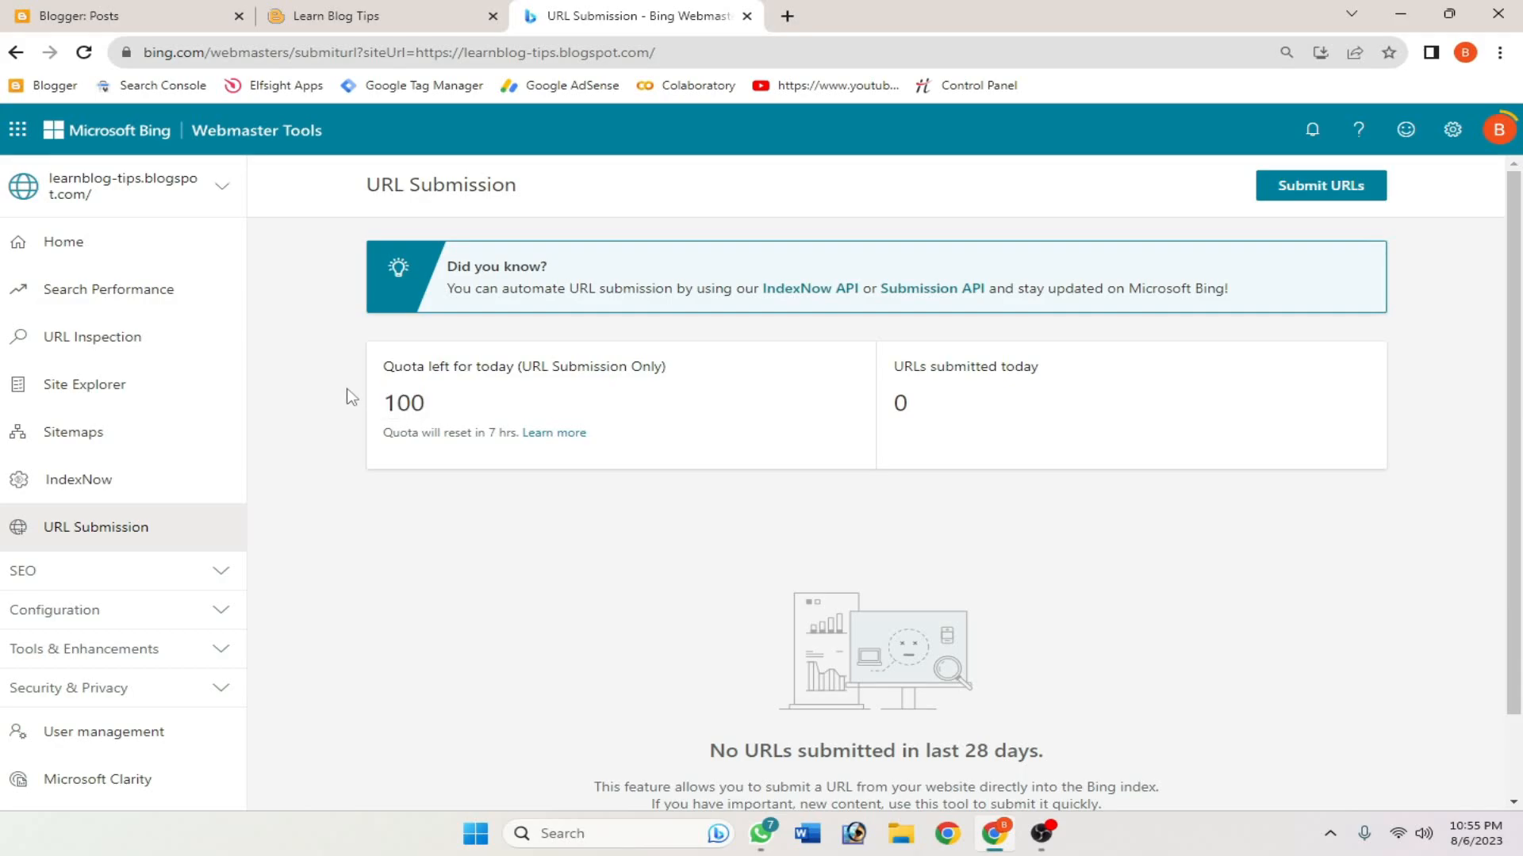
{"action": "left_click", "coordinate": [1329, 200]}
{"action": "left_click", "coordinate": [1002, 325]}
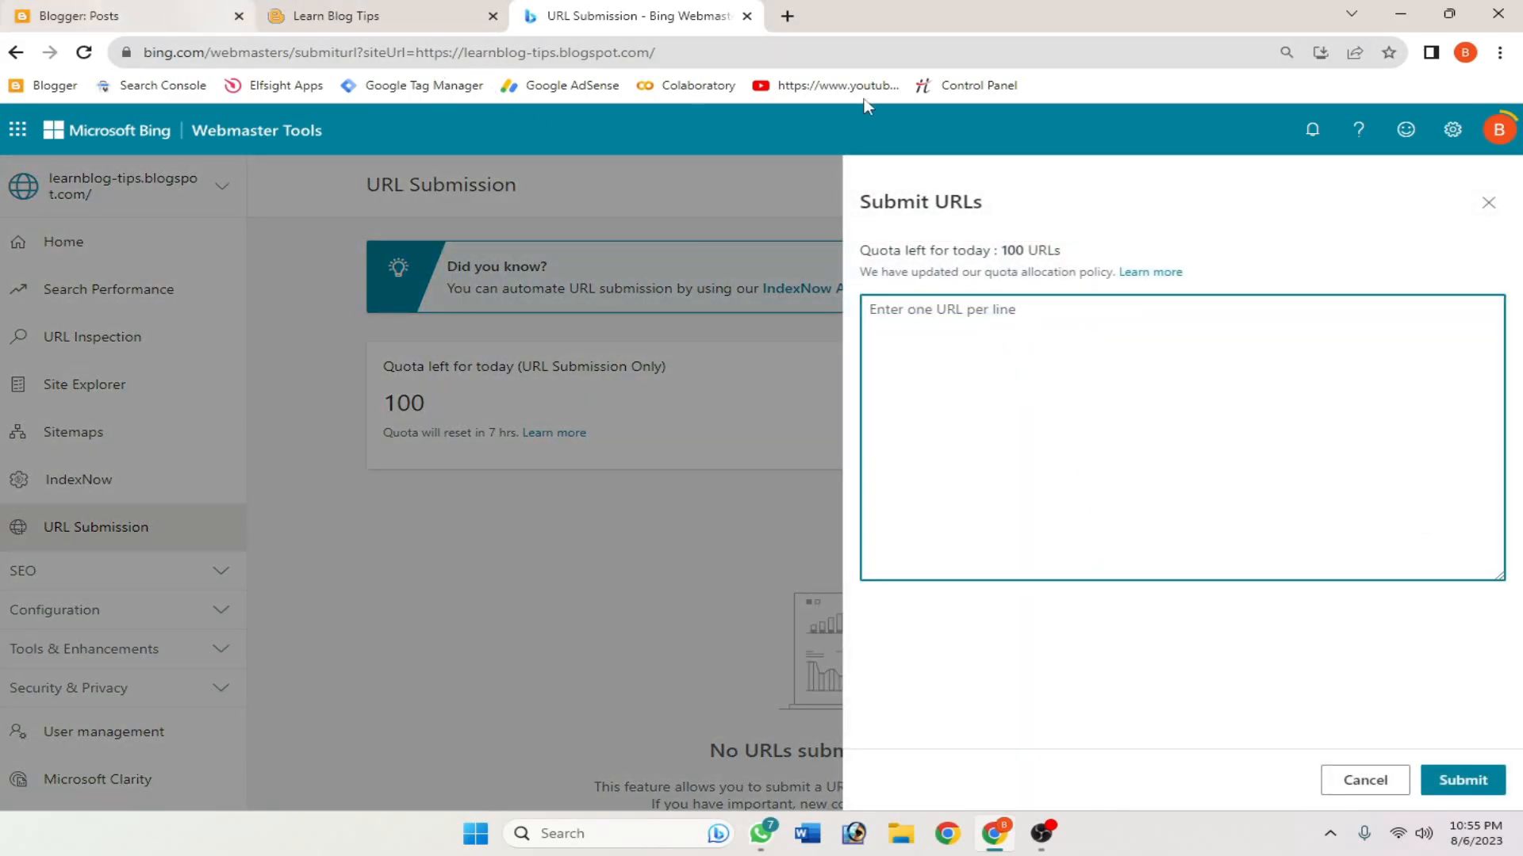
Place the Bing Webmaster Tools tab beside the Blogger tab and look through the blog's published posts in Blogger.
{"action": "left_click_drag", "start_coordinate": [615, 17], "coordinate": [361, 17]}
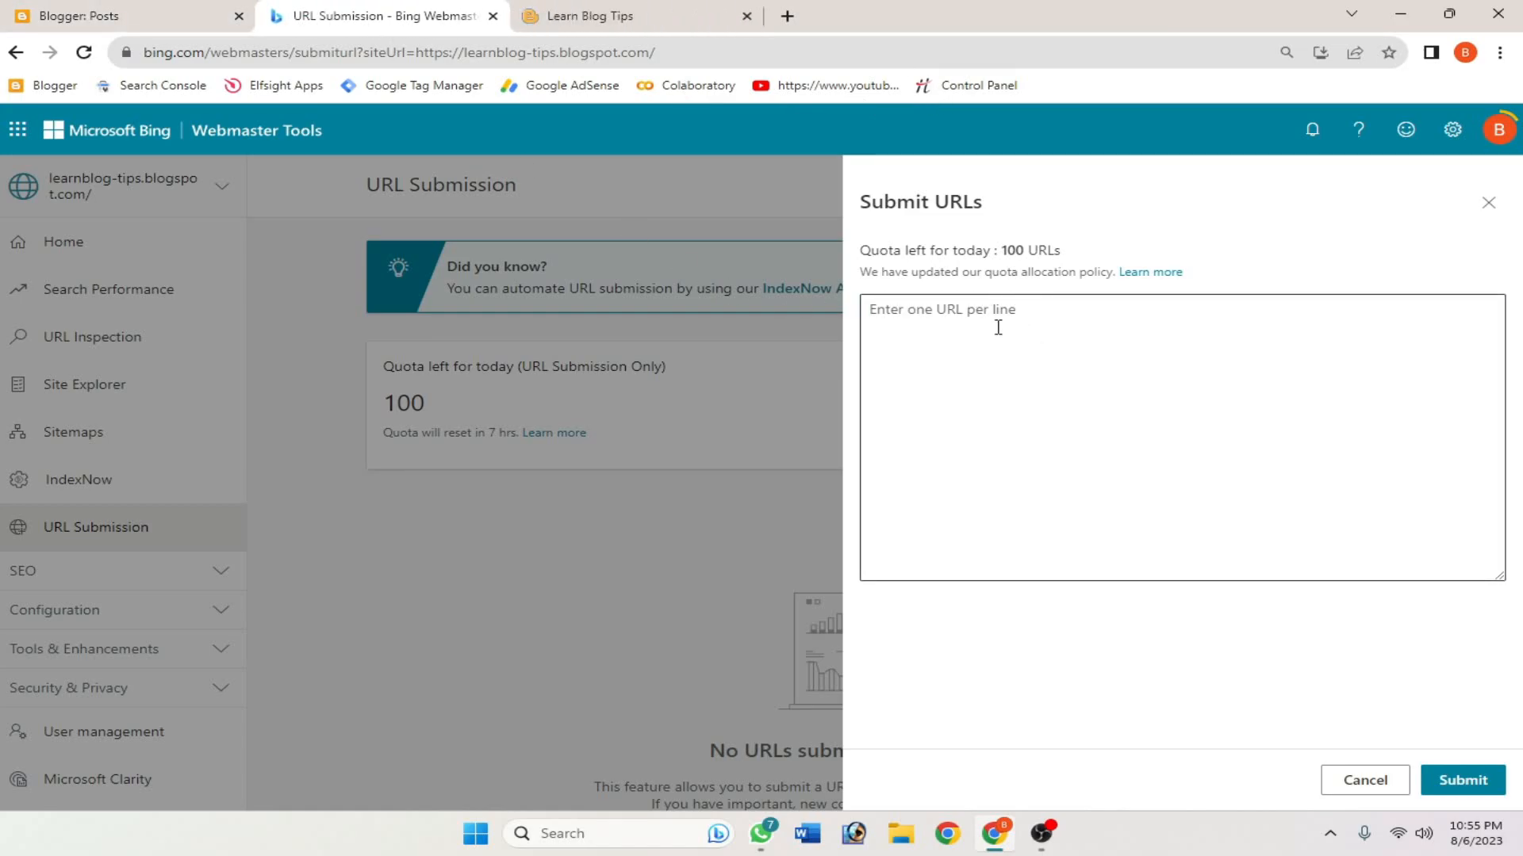
{"action": "left_click", "coordinate": [119, 16]}
{"action": "scroll", "coordinate": [1340, 510], "scroll_direction": "down", "scroll_amount": 5}
{"action": "scroll", "coordinate": [1340, 510], "scroll_direction": "down", "scroll_amount": 5}
{"action": "scroll", "coordinate": [1346, 527], "scroll_direction": "up", "scroll_amount": 10}
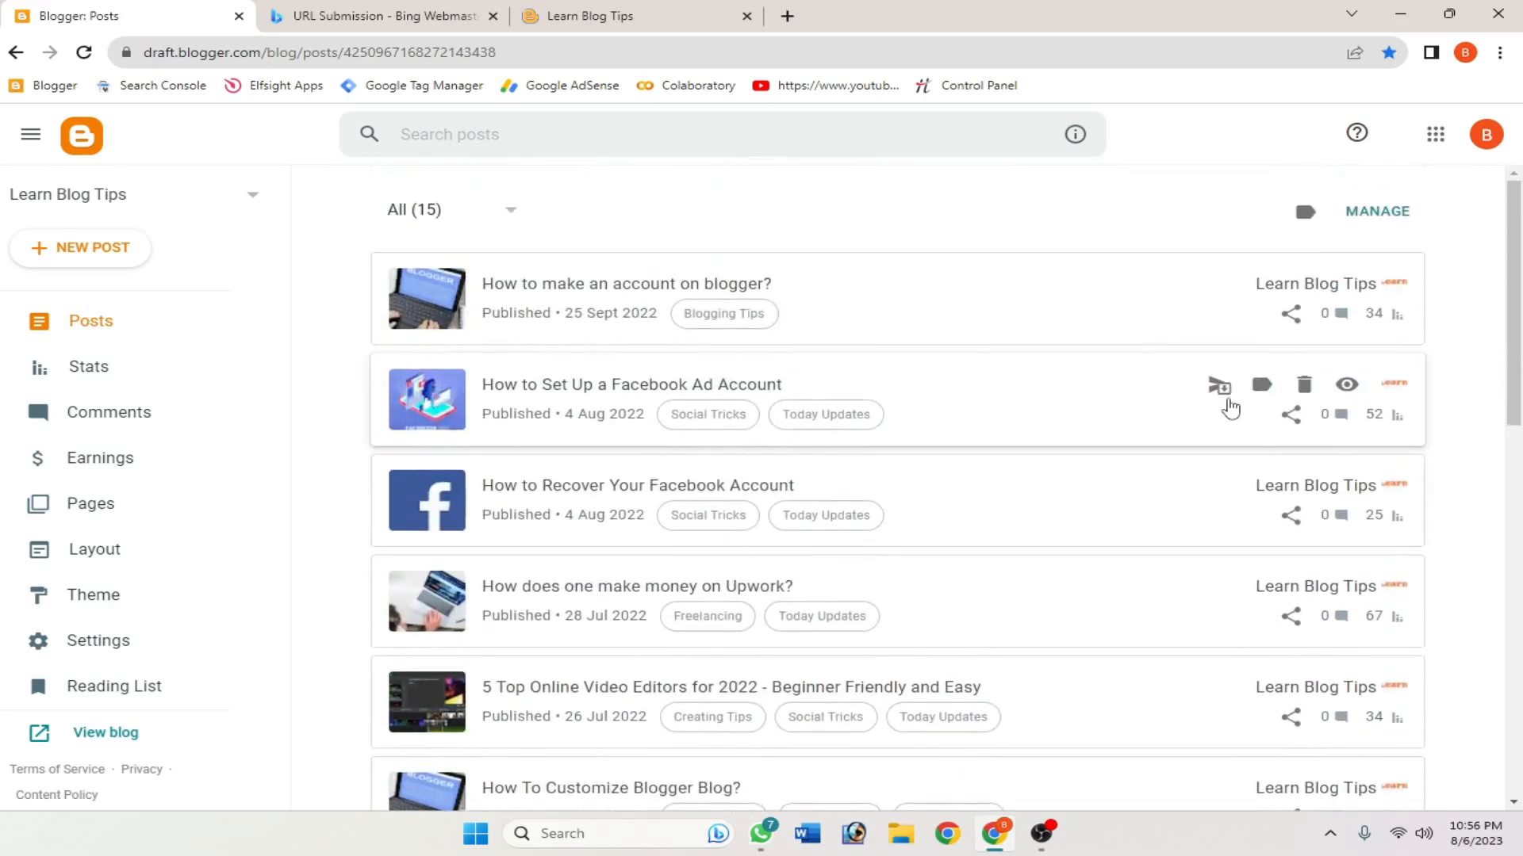
Open a blank Notepad document for collecting post links, reposition its window, and return to the Blogger posts.
{"action": "left_click", "coordinate": [476, 833]}
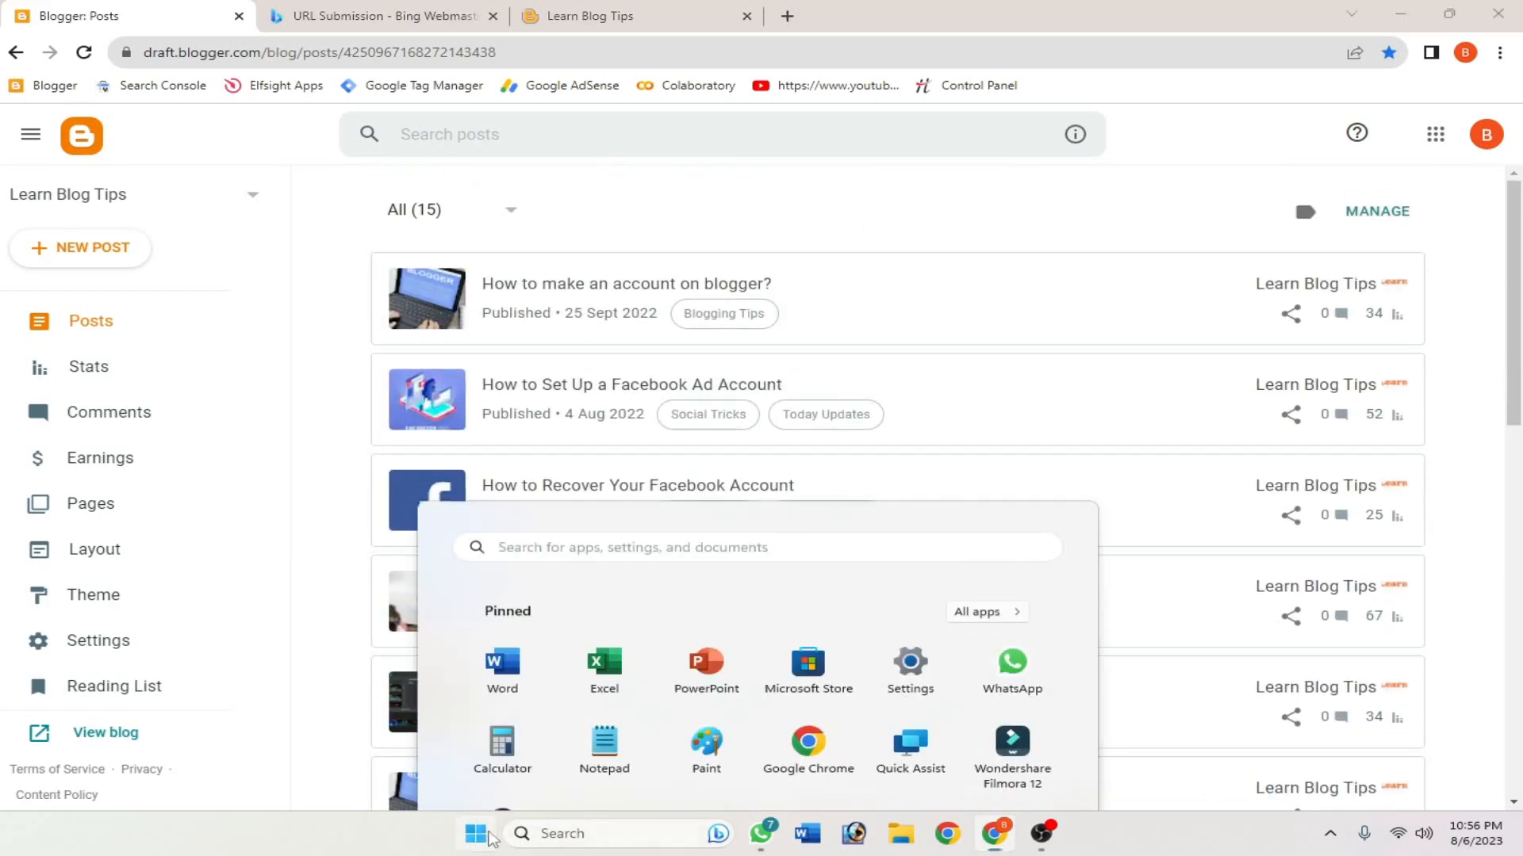
{"action": "type", "text": "not"}
{"action": "key", "text": "Return"}
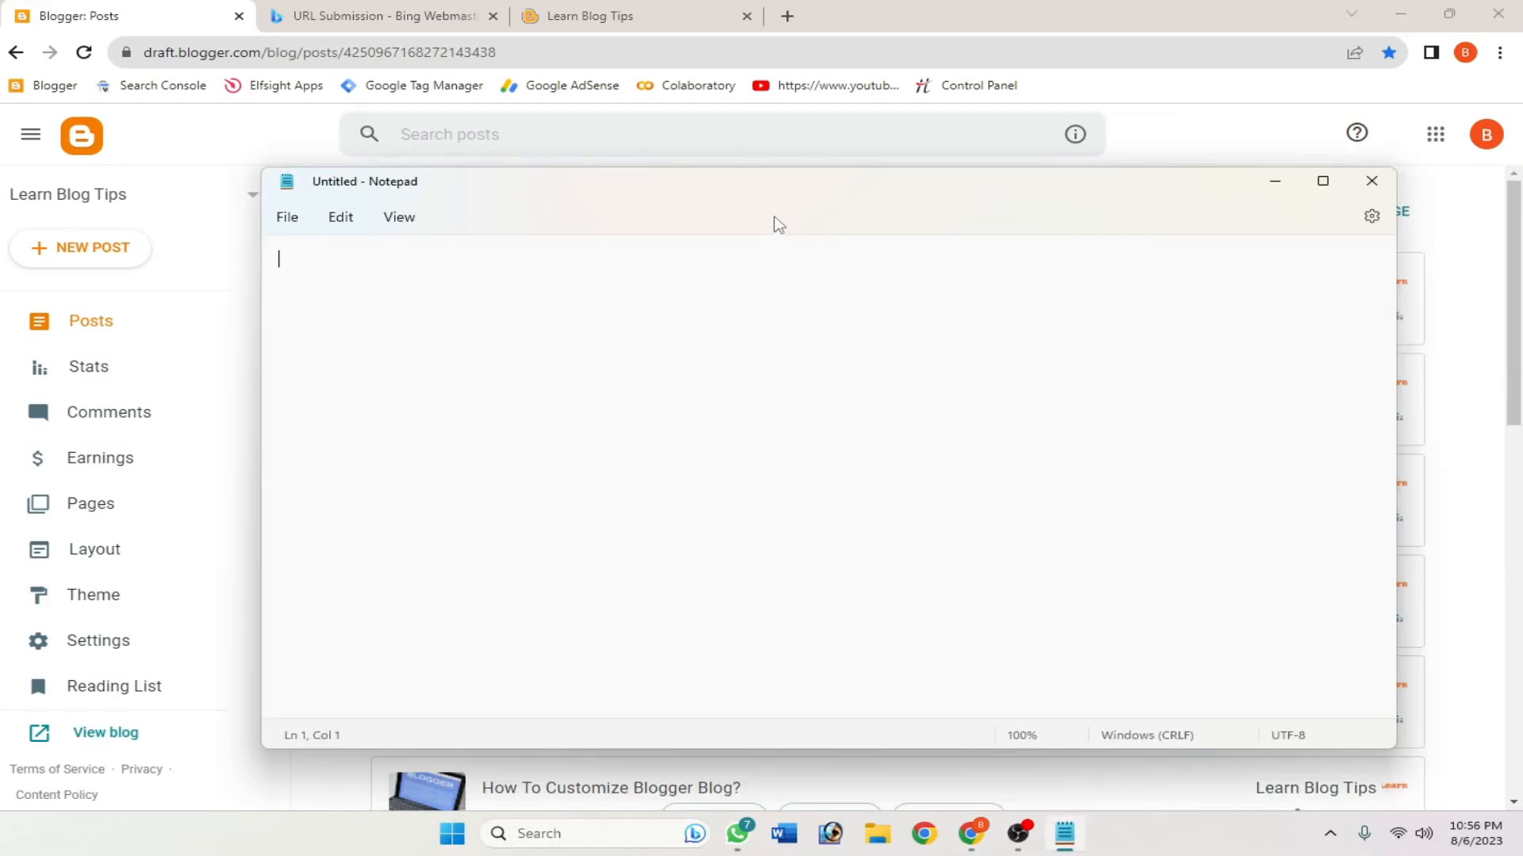
{"action": "left_click_drag", "start_coordinate": [781, 198], "coordinate": [646, 351]}
{"action": "left_click", "coordinate": [1455, 313]}
Copy the link of the post "How to make an account on blogger?" onto the first line of the Notepad document.
{"action": "right_click", "coordinate": [1344, 287]}
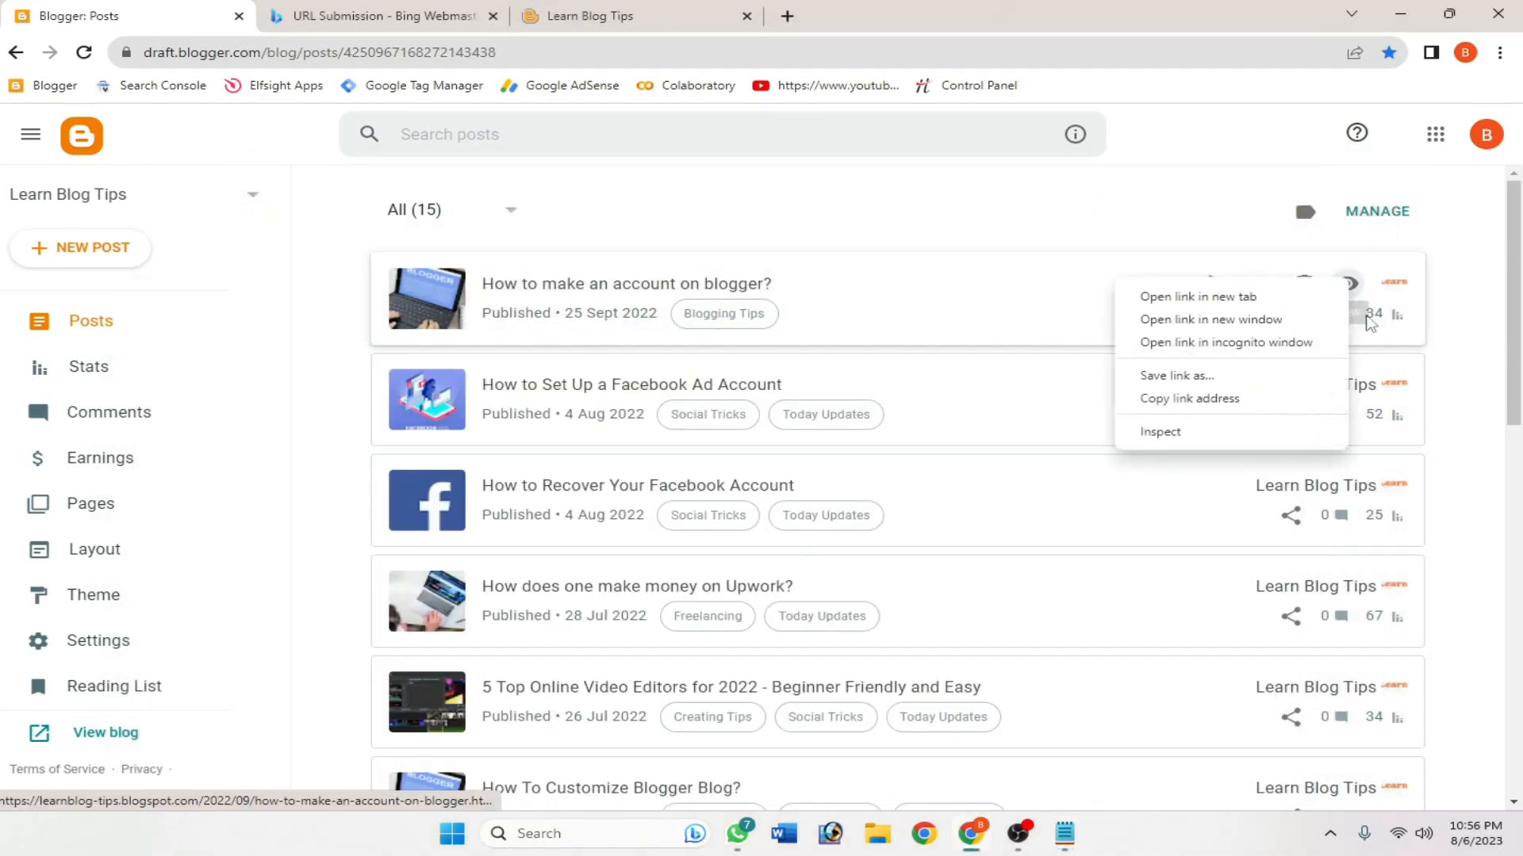
{"action": "left_click", "coordinate": [1258, 395]}
{"action": "left_click", "coordinate": [1067, 834]}
{"action": "key", "text": "ctrl+v"}
{"action": "key", "text": "Return"}
Add the link of the post "How to Set Up a Facebook Ad Account" on the next line in Notepad.
{"action": "left_click", "coordinate": [1164, 352]}
{"action": "right_click", "coordinate": [1347, 387]}
{"action": "left_click", "coordinate": [1261, 494]}
{"action": "left_click", "coordinate": [1063, 836]}
{"action": "key", "text": "ctrl+v"}
{"action": "key", "text": "Return"}
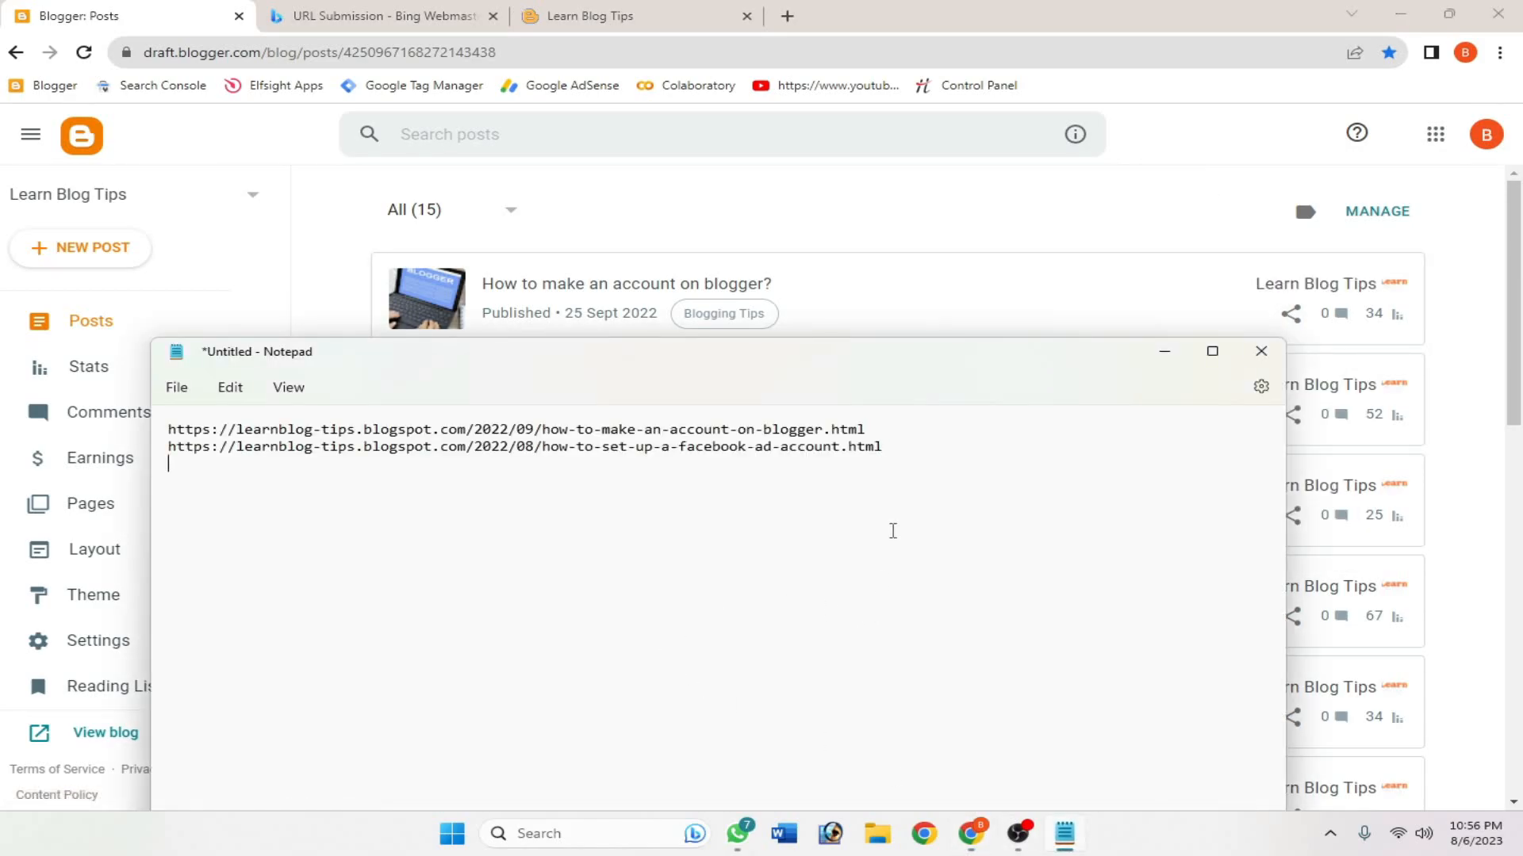
Add the links of the Facebook account recovery, Upwork earnings and 5 Top Online Video Editors posts to the Notepad list, one per line.
{"action": "left_click", "coordinate": [1164, 351]}
{"action": "left_click", "coordinate": [1075, 134]}
{"action": "left_click", "coordinate": [198, 15]}
{"action": "left_click", "coordinate": [492, 16]}
{"action": "right_click", "coordinate": [1346, 686]}
{"action": "left_click", "coordinate": [1318, 645]}
{"action": "left_click", "coordinate": [1064, 836]}
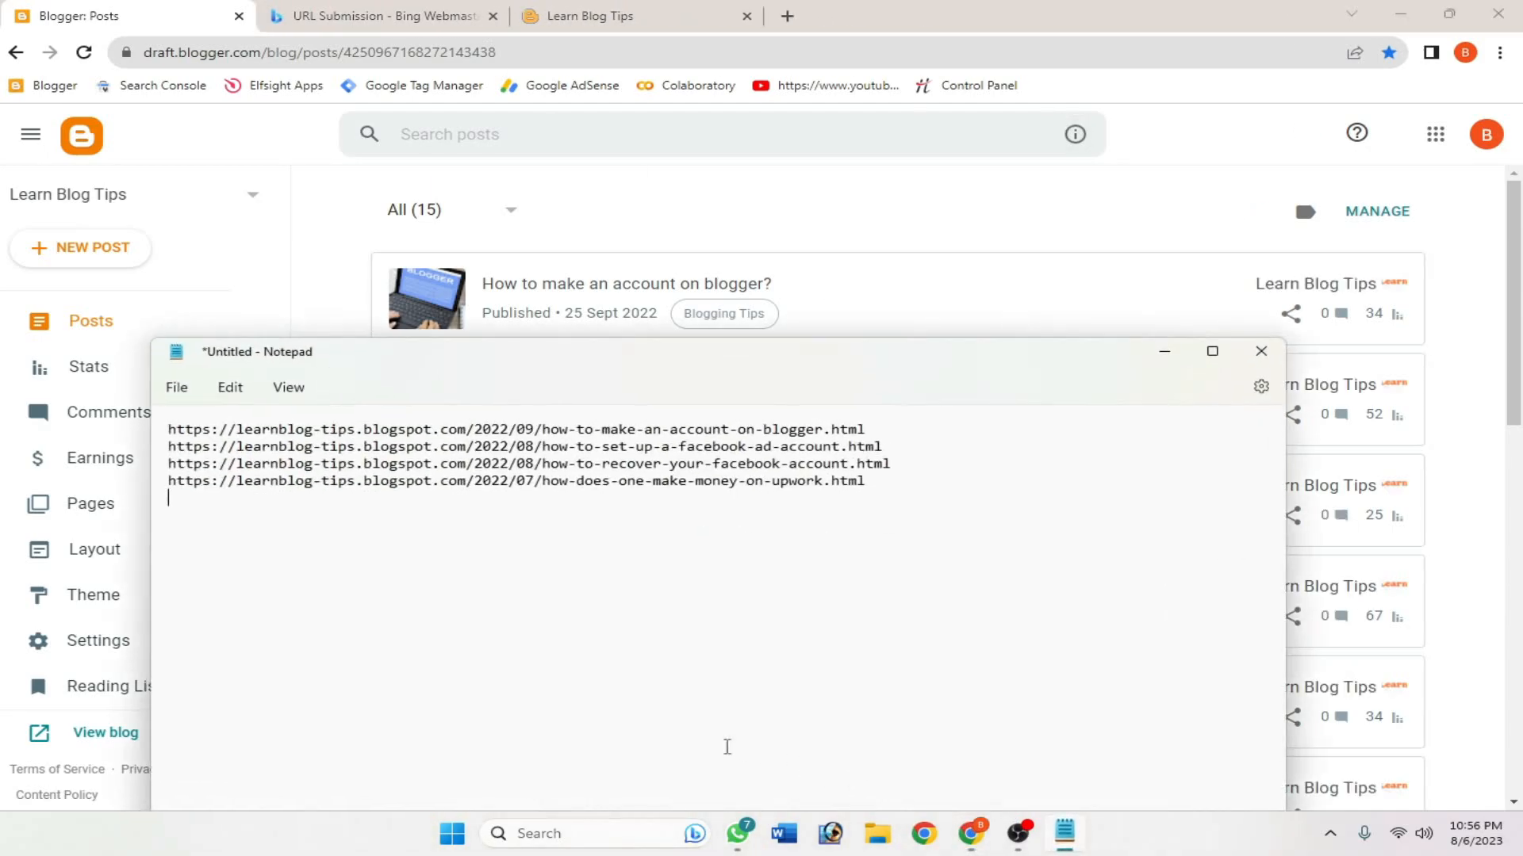
{"action": "key", "text": "ctrl+v"}
Copy all five post URLs from Notepad into the Submit URLs form in Bing Webmaster Tools.
{"action": "left_click_drag", "start_coordinate": [926, 512], "coordinate": [112, 396]}
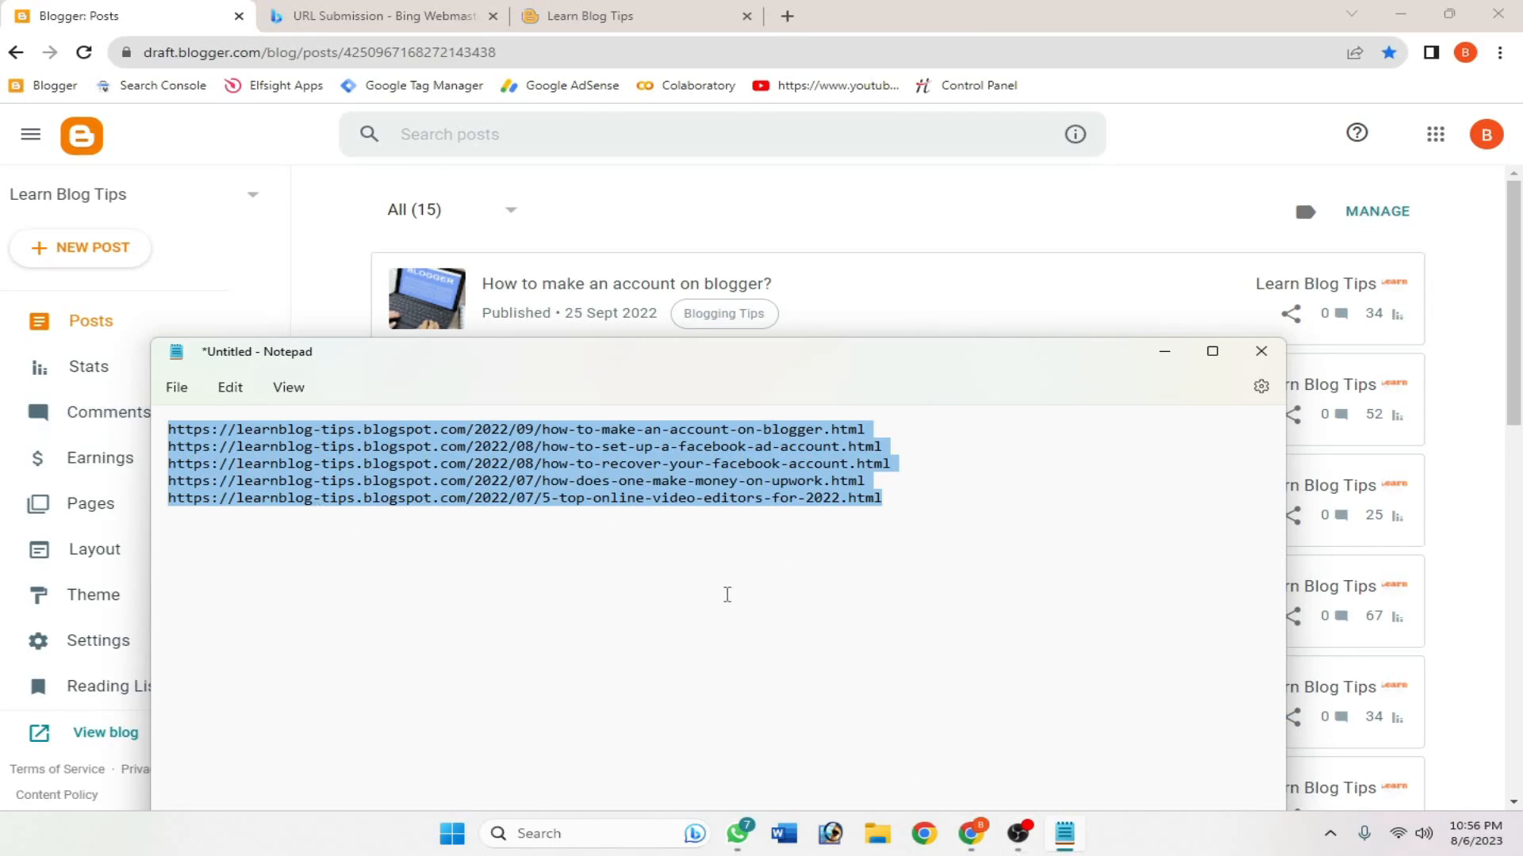
{"action": "left_click", "coordinate": [413, 31]}
{"action": "left_click", "coordinate": [921, 397]}
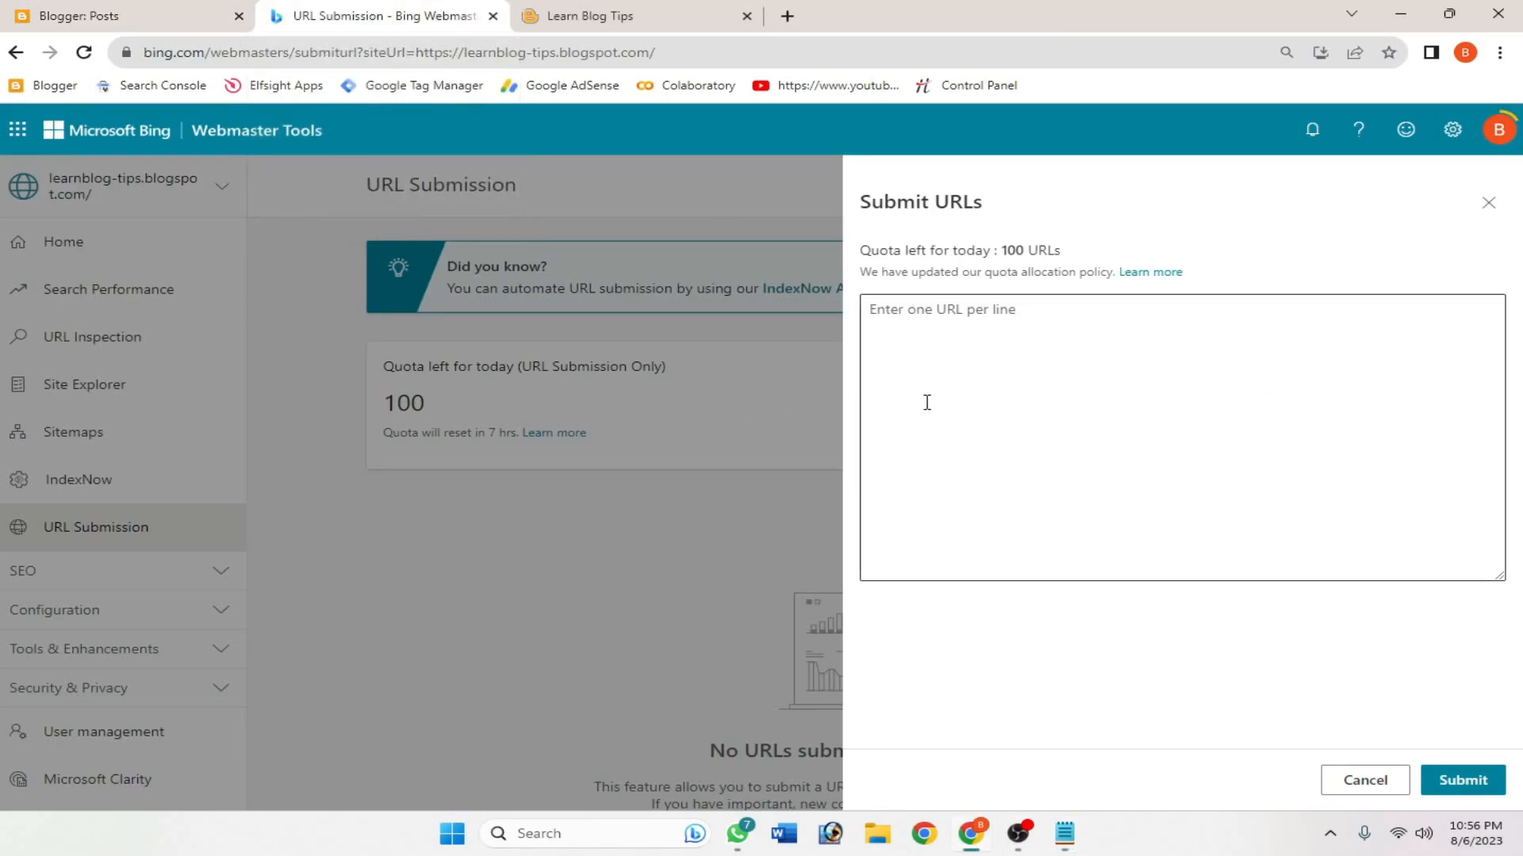
{"action": "left_click", "coordinate": [988, 346]}
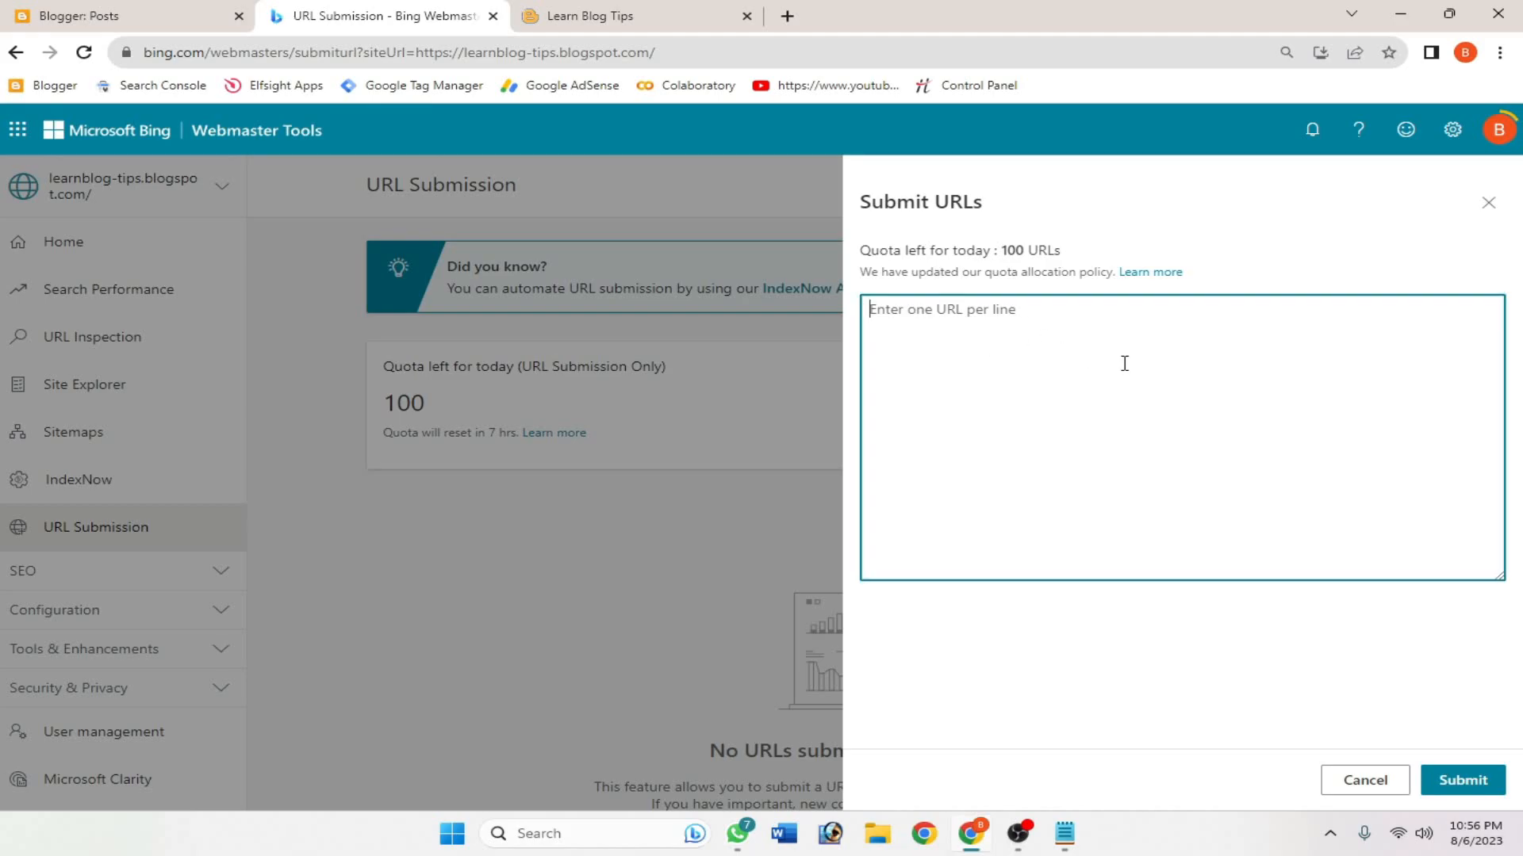
{"action": "key", "text": "ctrl+v"}
Check the five entered post URLs, submit them to Bing, and dismiss the submission notice.
{"action": "left_click_drag", "start_coordinate": [1473, 384], "coordinate": [866, 300]}
{"action": "left_click", "coordinate": [1464, 380]}
{"action": "left_click_drag", "start_coordinate": [1461, 383], "coordinate": [866, 300]}
{"action": "left_click", "coordinate": [1443, 570]}
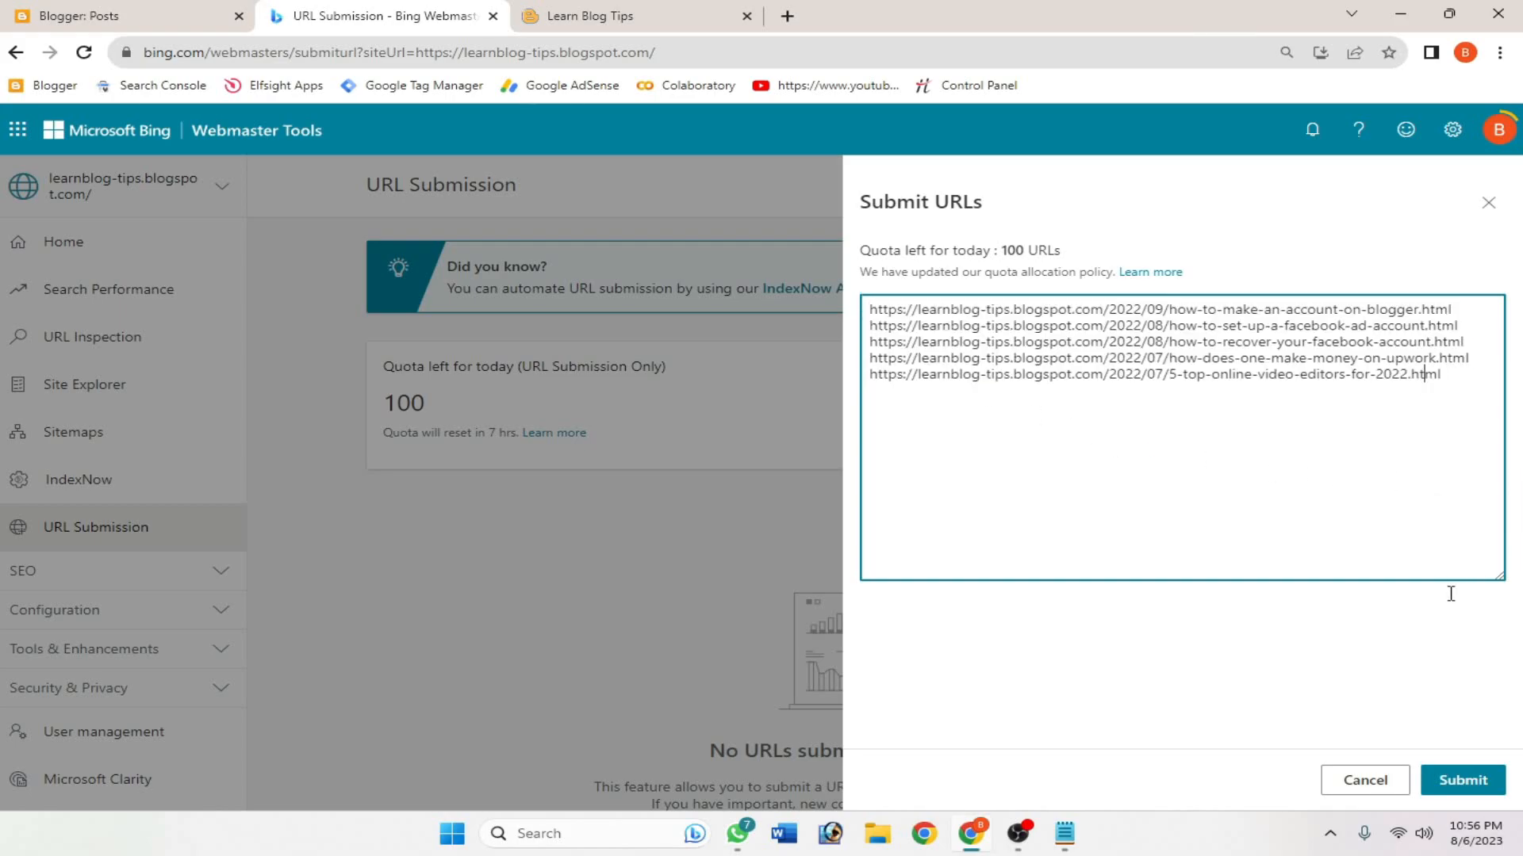
{"action": "left_click", "coordinate": [1463, 780]}
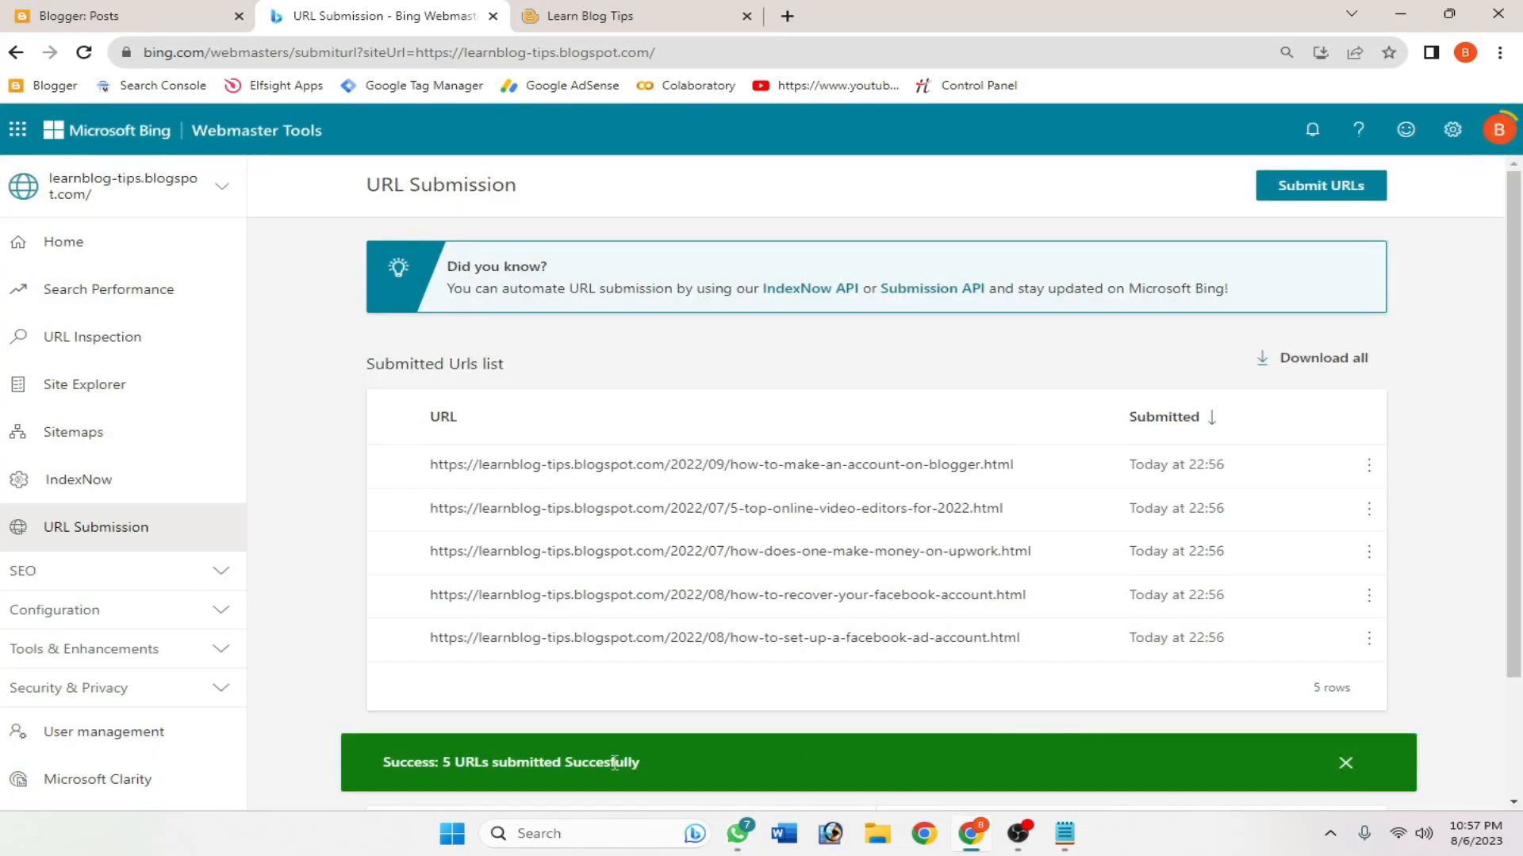
{"action": "left_click_drag", "start_coordinate": [382, 762], "coordinate": [641, 763]}
{"action": "left_click", "coordinate": [323, 694]}
{"action": "left_click", "coordinate": [1352, 762]}
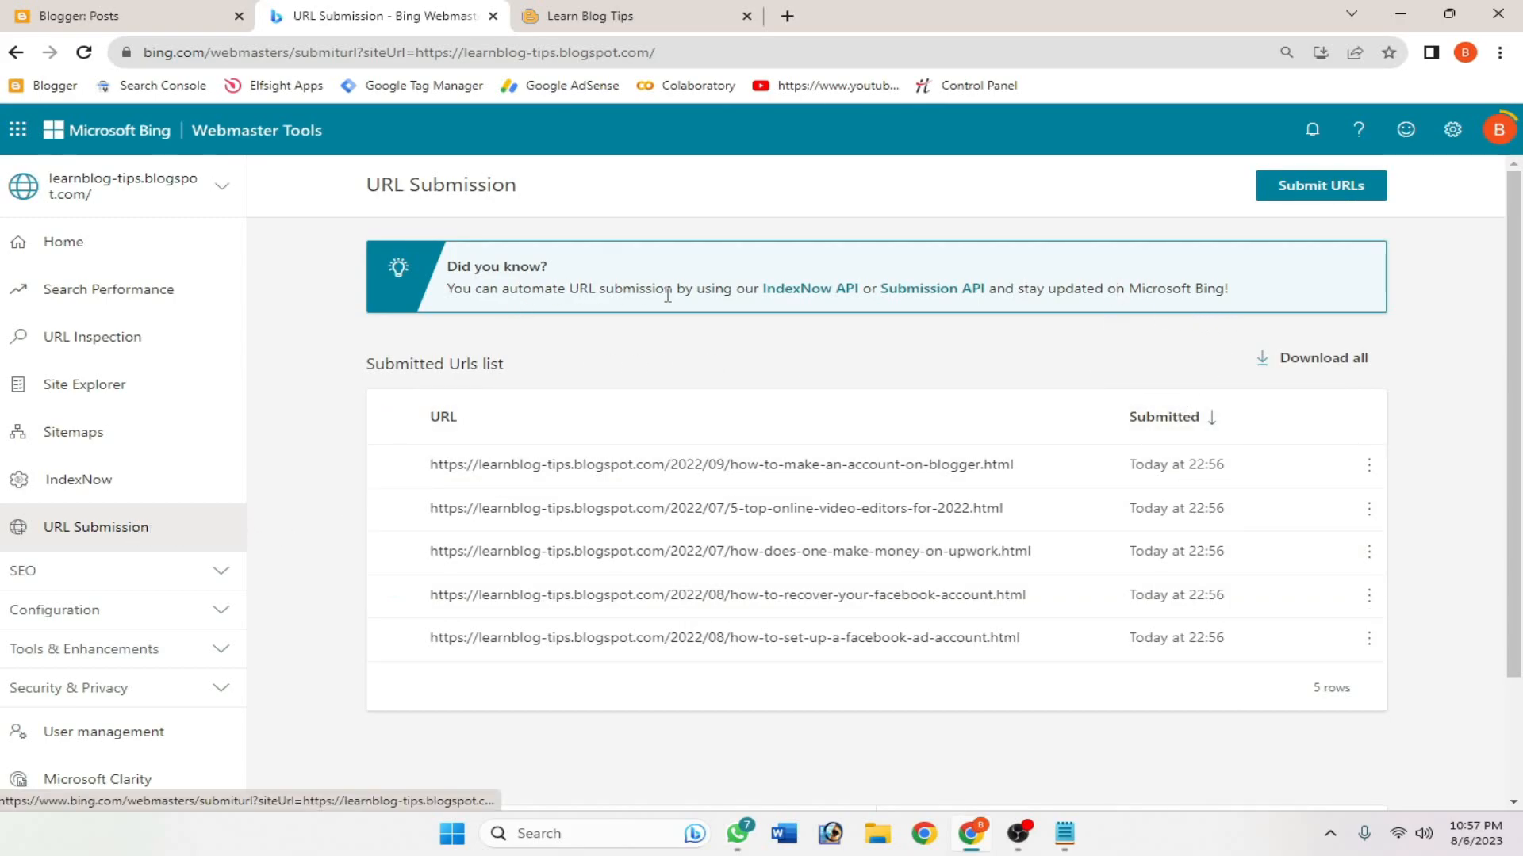
Reload the URL Submission page by way of IndexNow and examine the submitted URLs list, the remaining quota and today's submission count.
{"action": "left_click", "coordinate": [102, 480]}
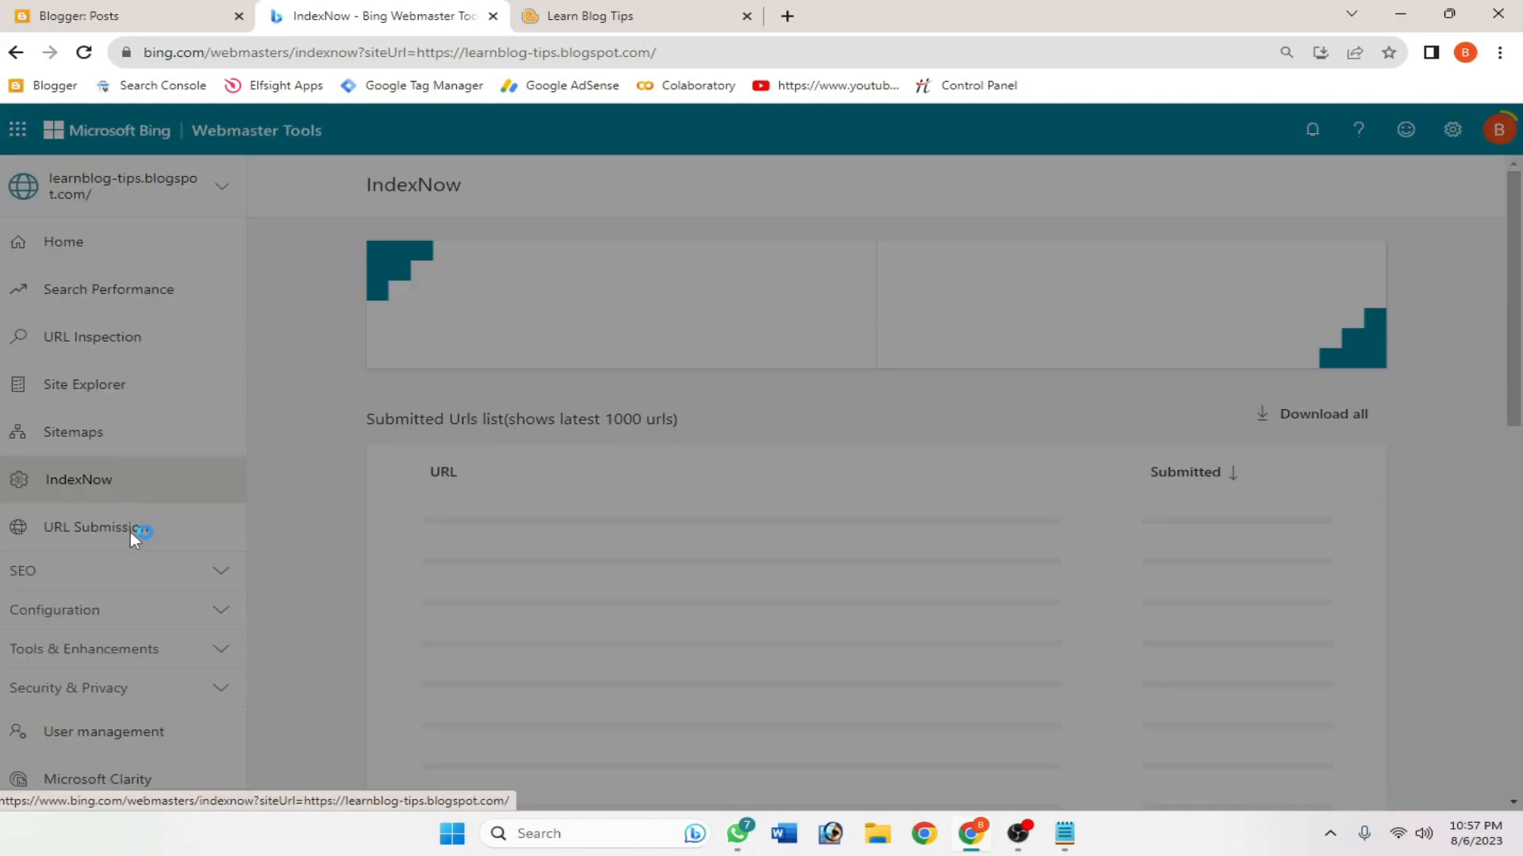
{"action": "left_click", "coordinate": [102, 527]}
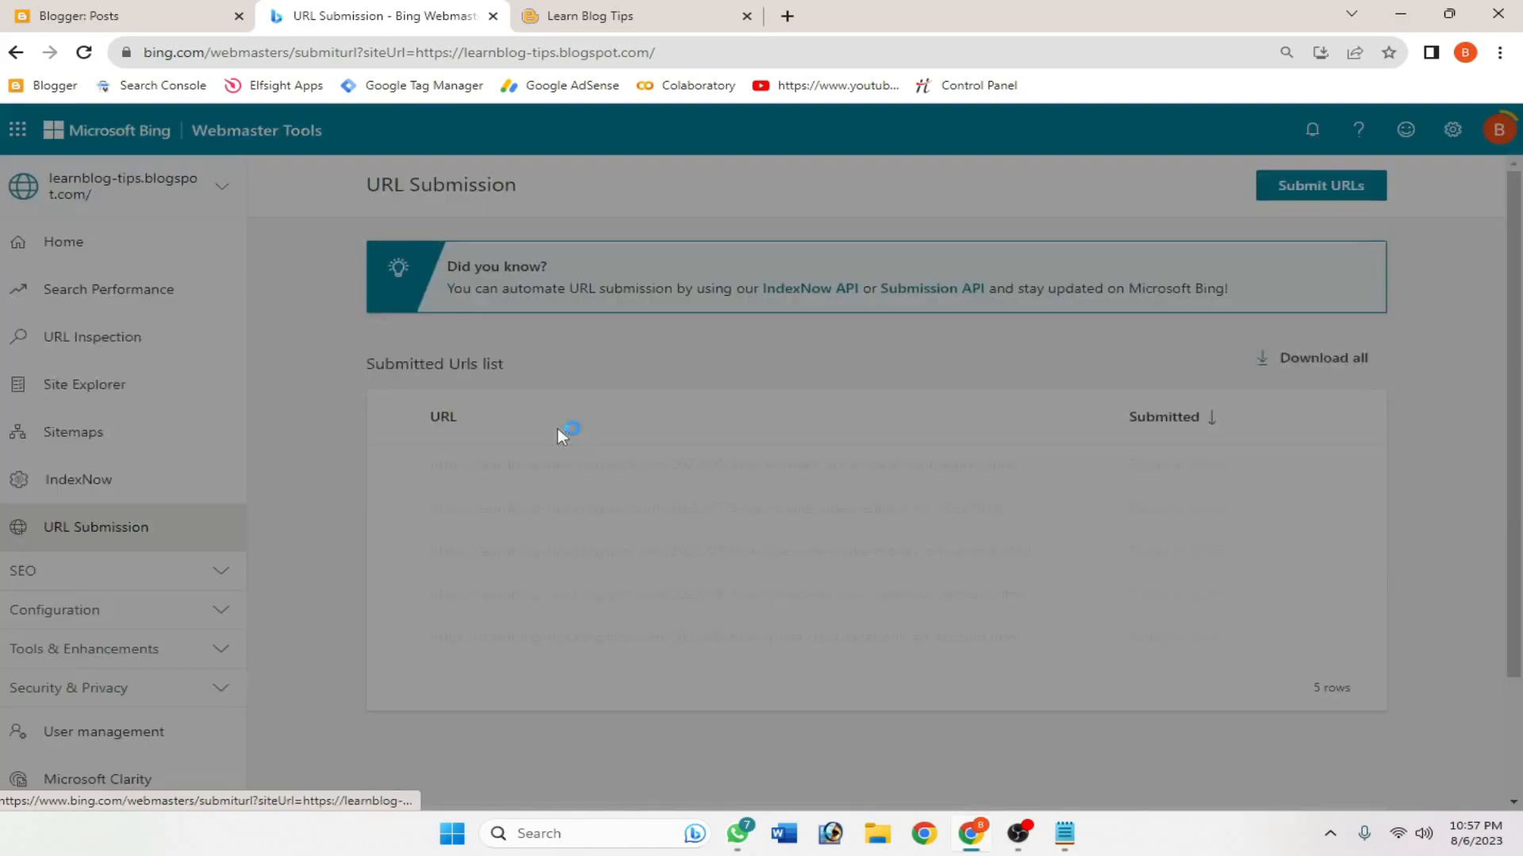
{"action": "scroll", "coordinate": [561, 435], "scroll_direction": "down", "scroll_amount": 2}
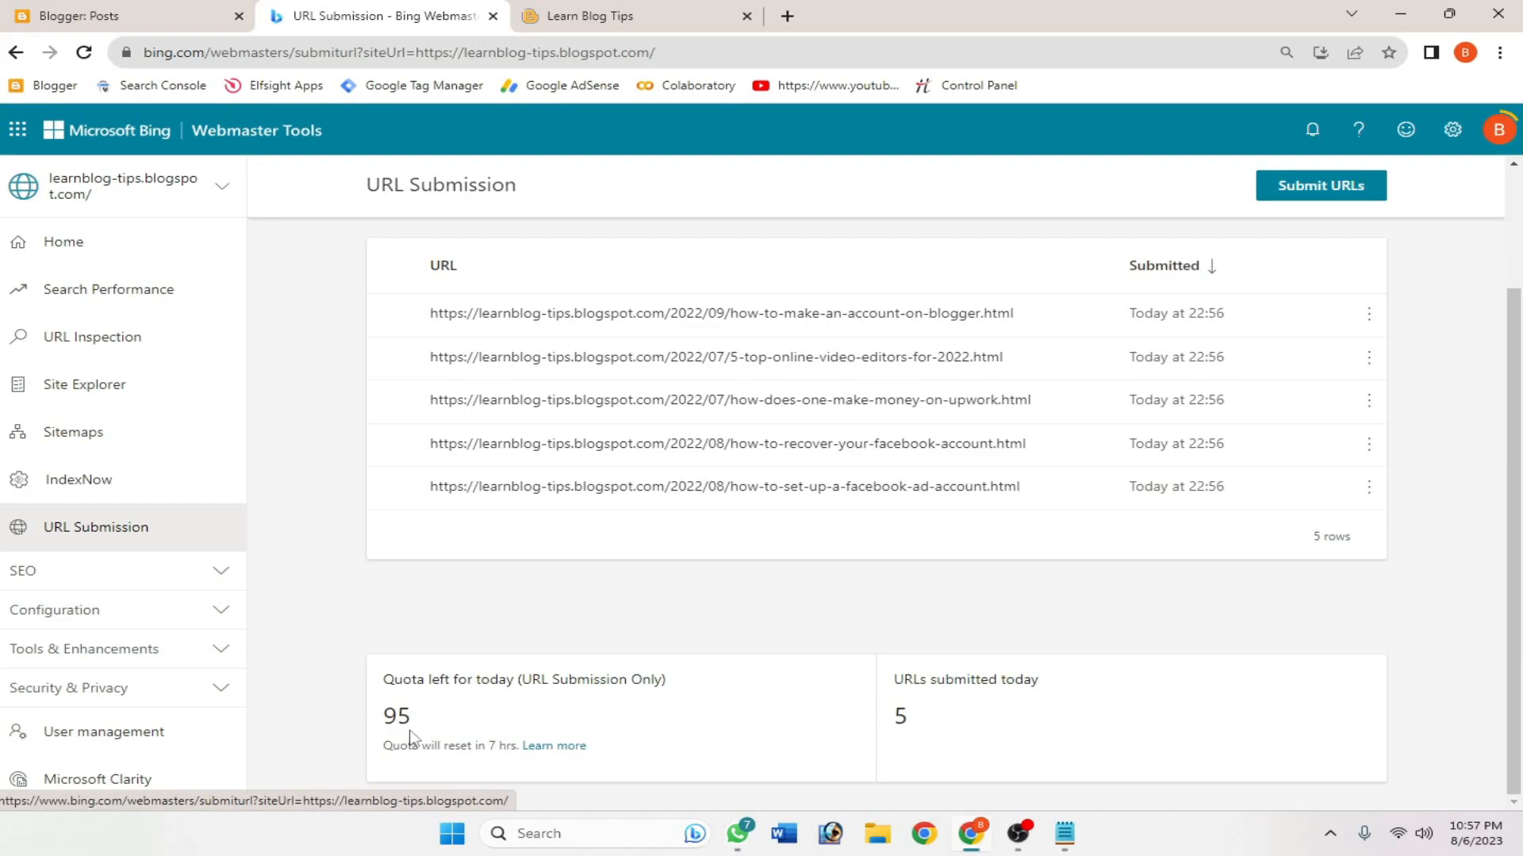
{"action": "left_click_drag", "start_coordinate": [416, 722], "coordinate": [384, 724]}
{"action": "left_click_drag", "start_coordinate": [924, 721], "coordinate": [897, 718]}
{"action": "left_click", "coordinate": [942, 730]}
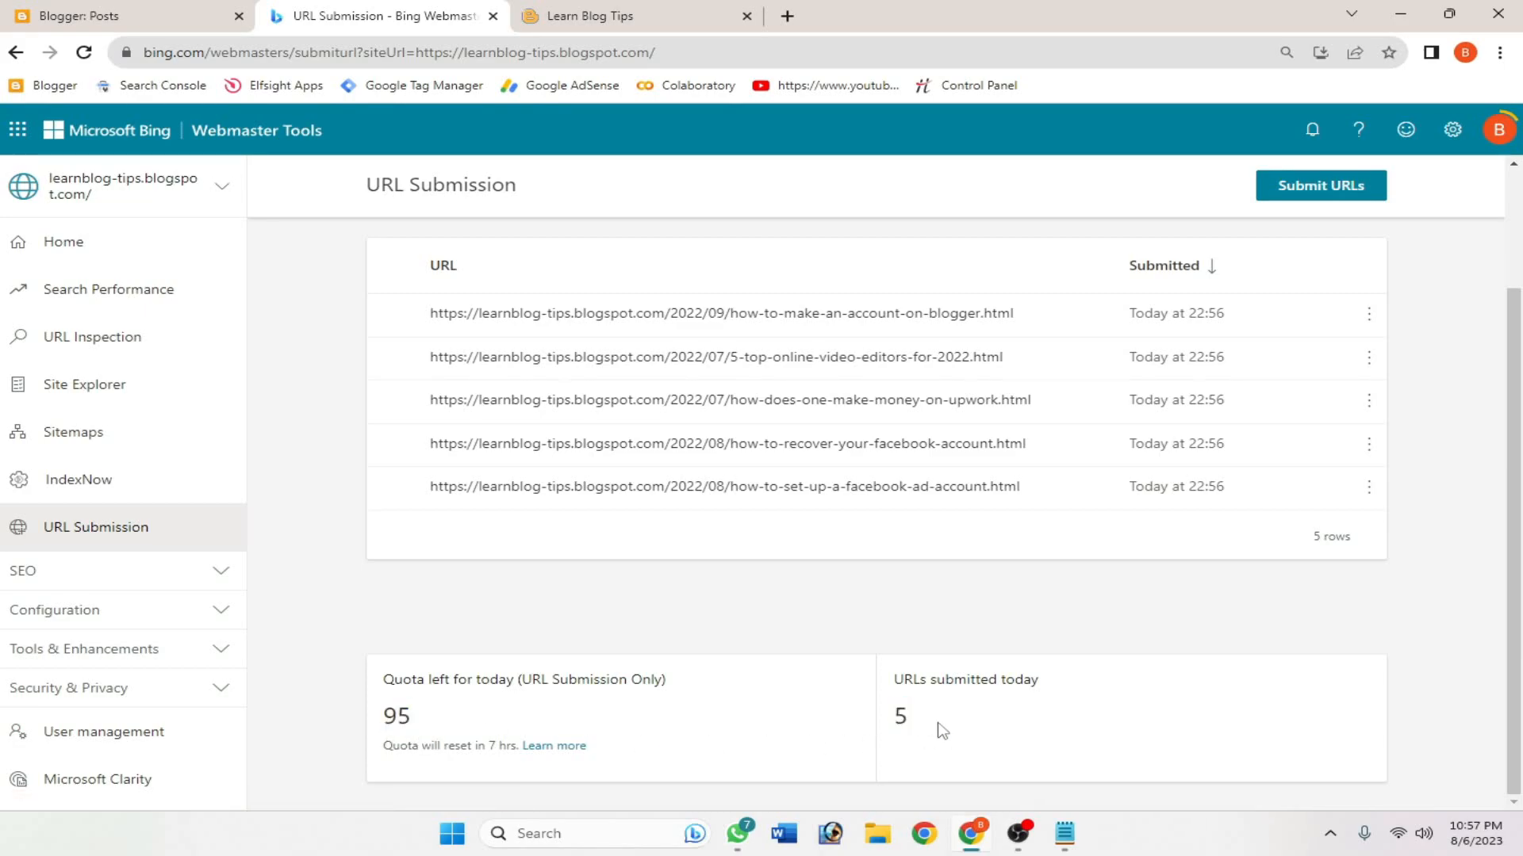
{"action": "scroll", "coordinate": [952, 626], "scroll_direction": "up", "scroll_amount": 3}
{"action": "mouse_move", "coordinate": [996, 605]}
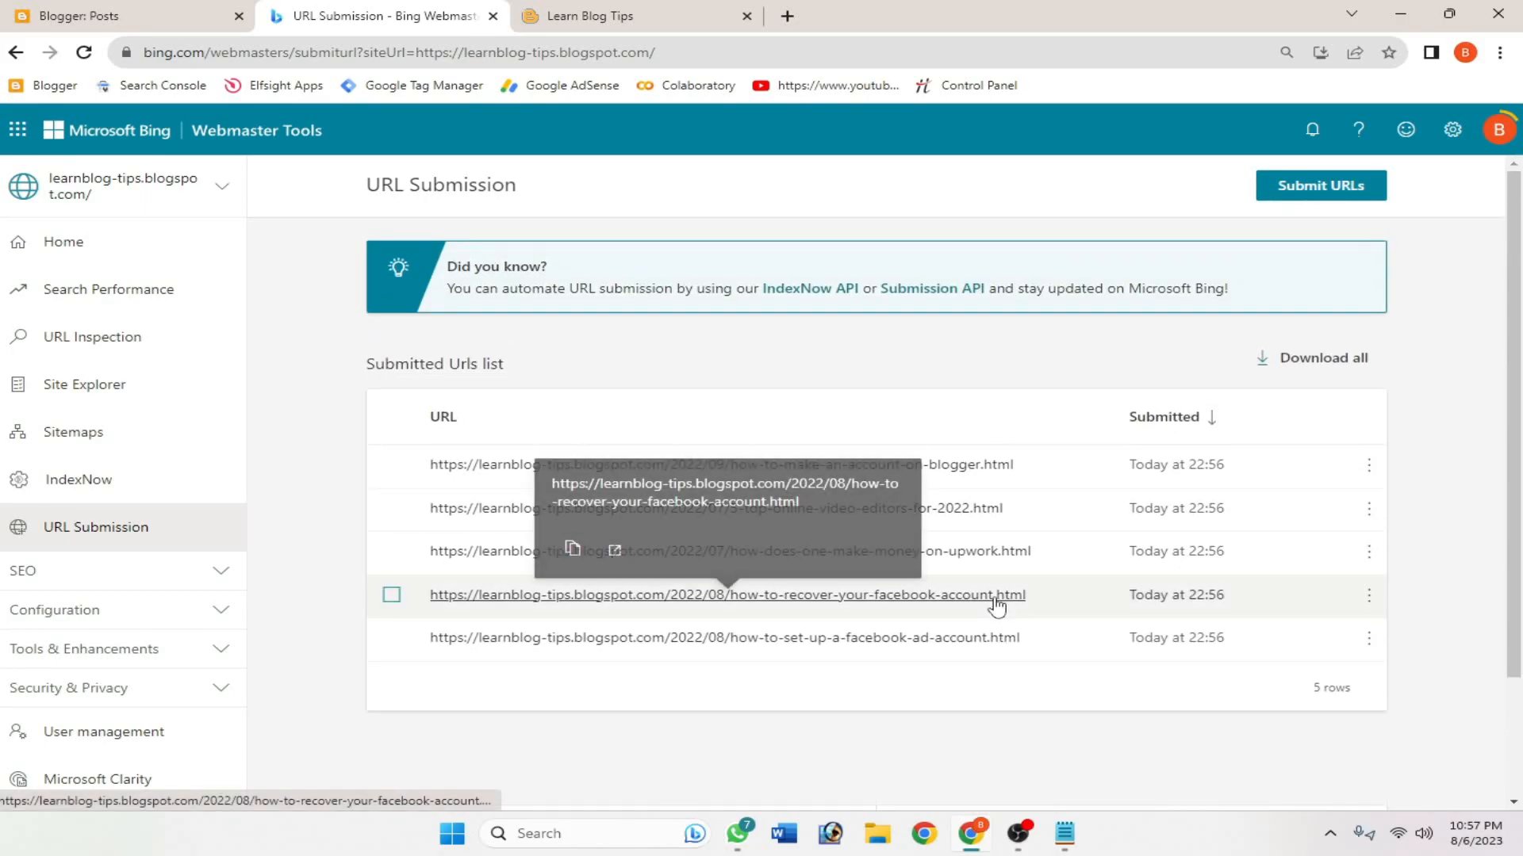
{"action": "scroll", "coordinate": [1309, 666], "scroll_direction": "down", "scroll_amount": 2}
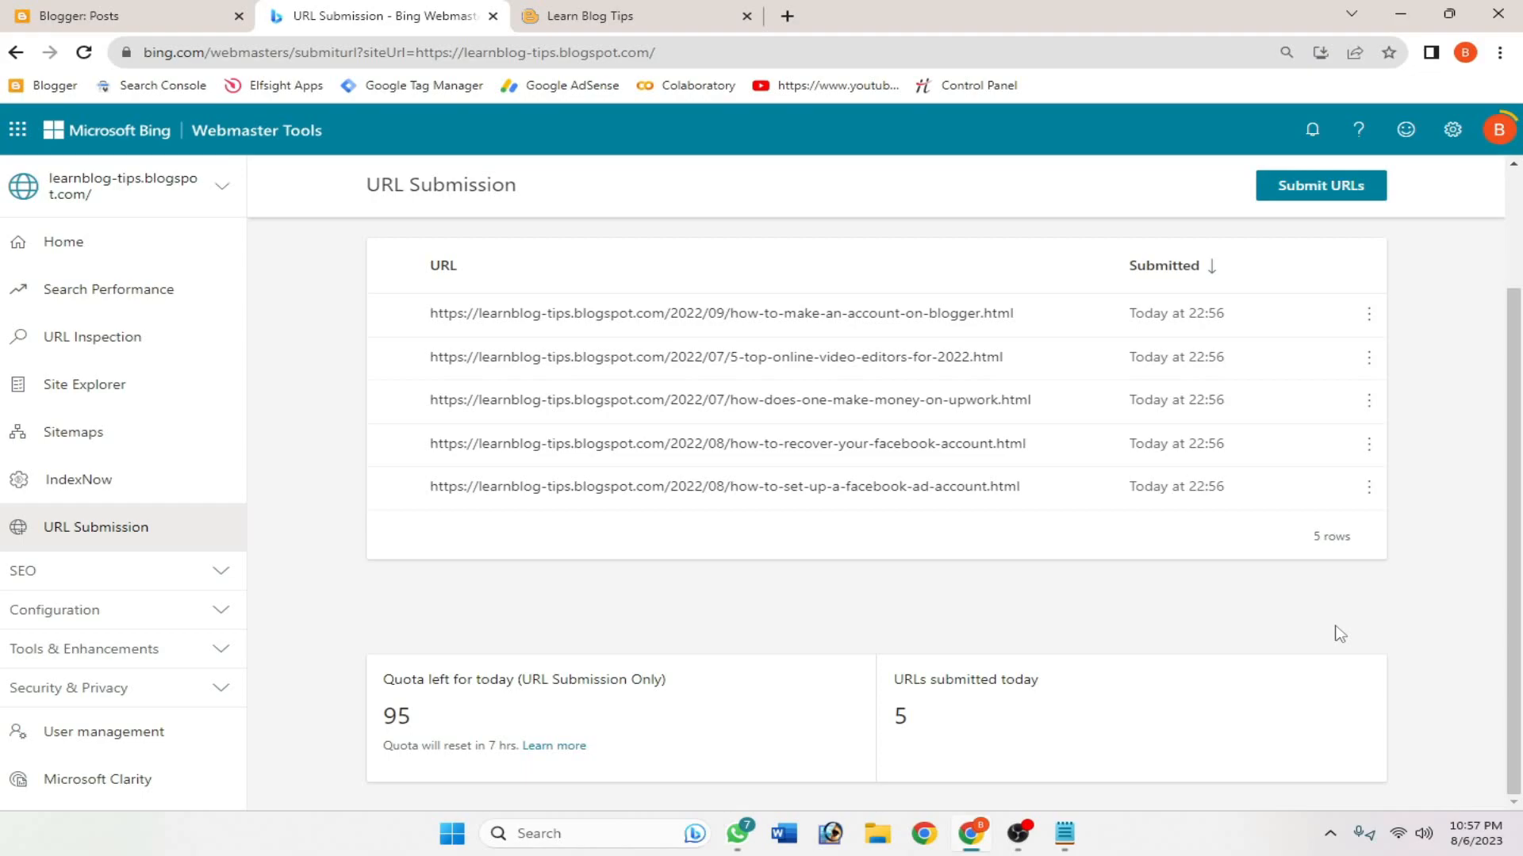
{"action": "scroll", "coordinate": [1340, 635], "scroll_direction": "up", "scroll_amount": 2}
{"action": "scroll", "coordinate": [1416, 634], "scroll_direction": "down", "scroll_amount": 2}
{"action": "scroll", "coordinate": [1416, 587], "scroll_direction": "up", "scroll_amount": 2}
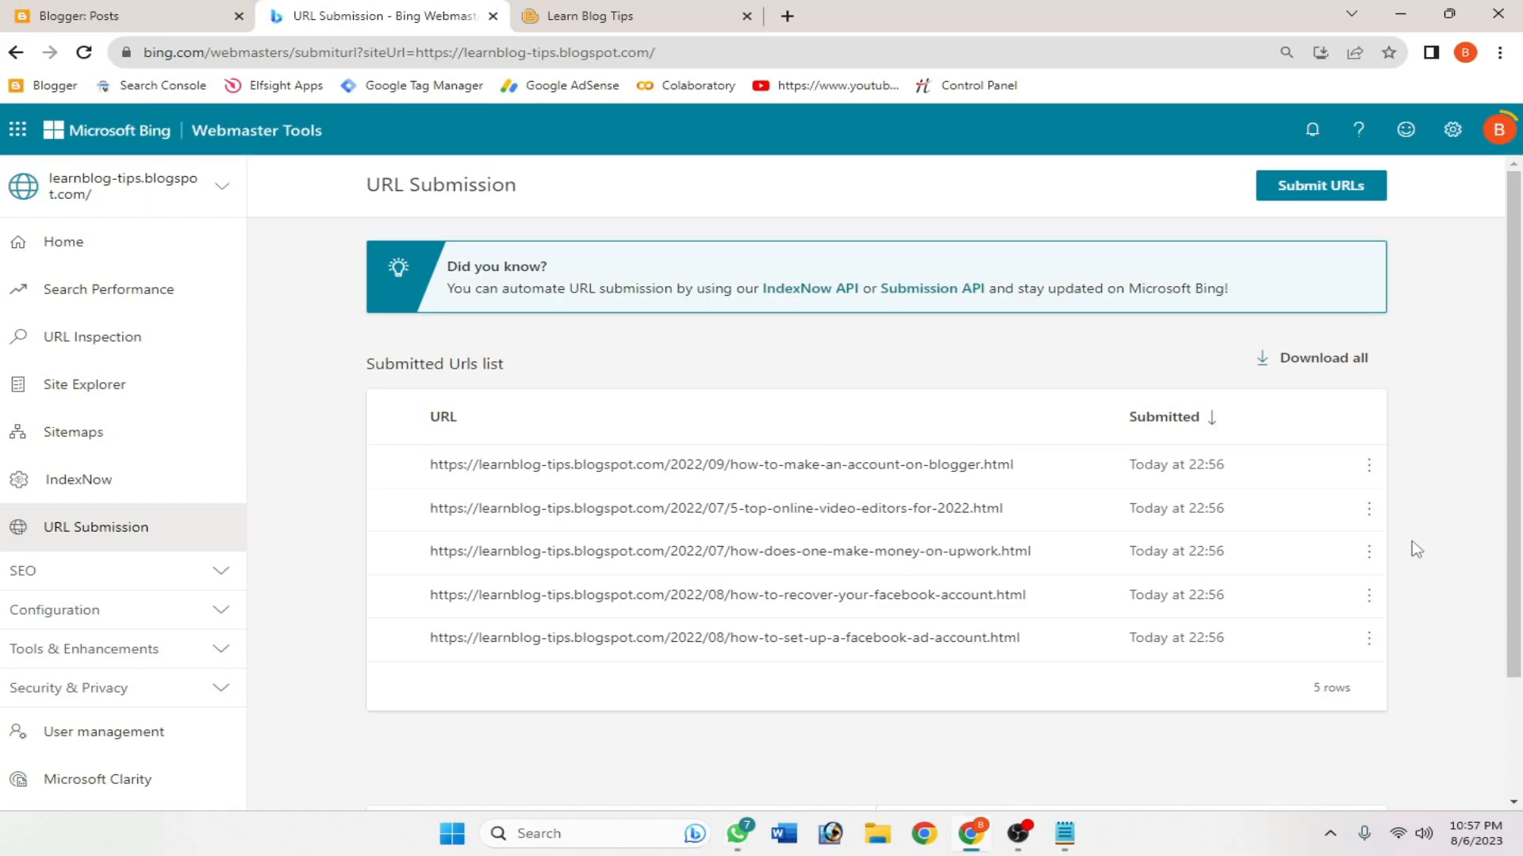